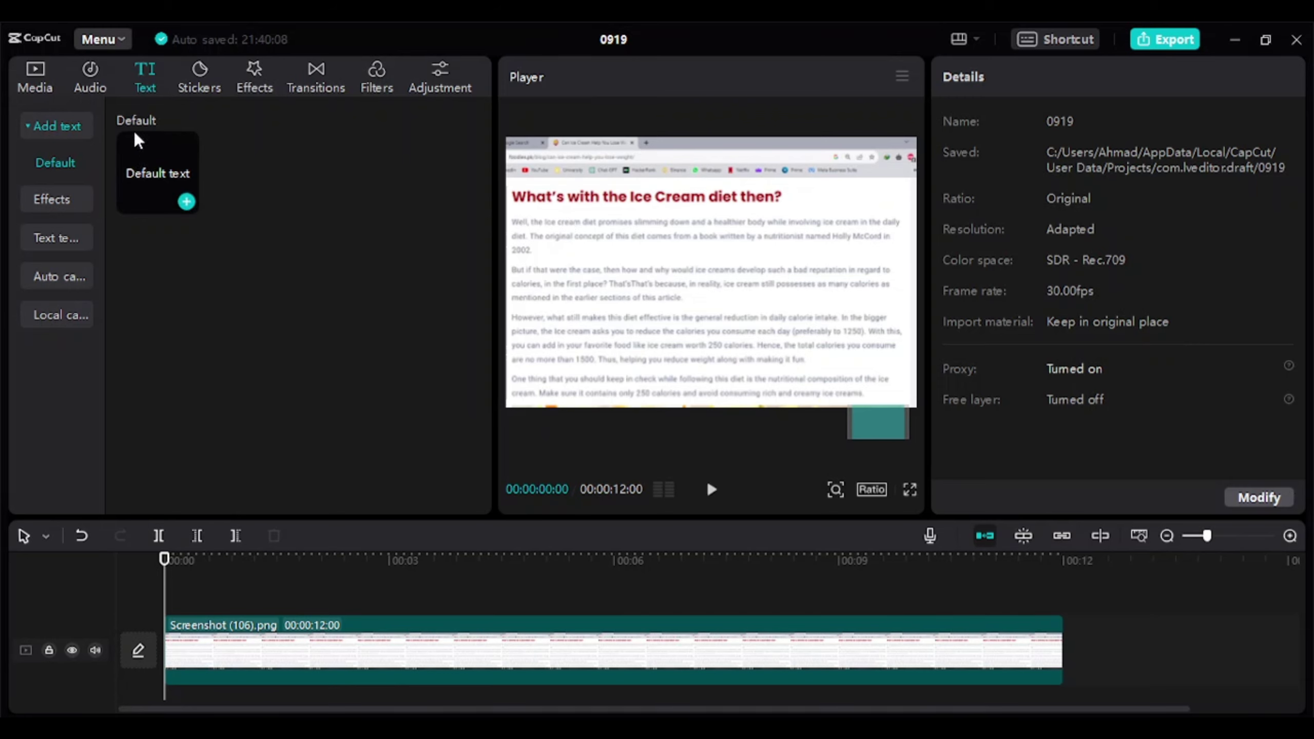
Step: Add a Default text clip above the screenshot, stretched to 00:12, with its placeholder text selected
drag(158, 173, 200, 583)
drag(393, 600, 1062, 601)
triple_click(1017, 180)
text(-)
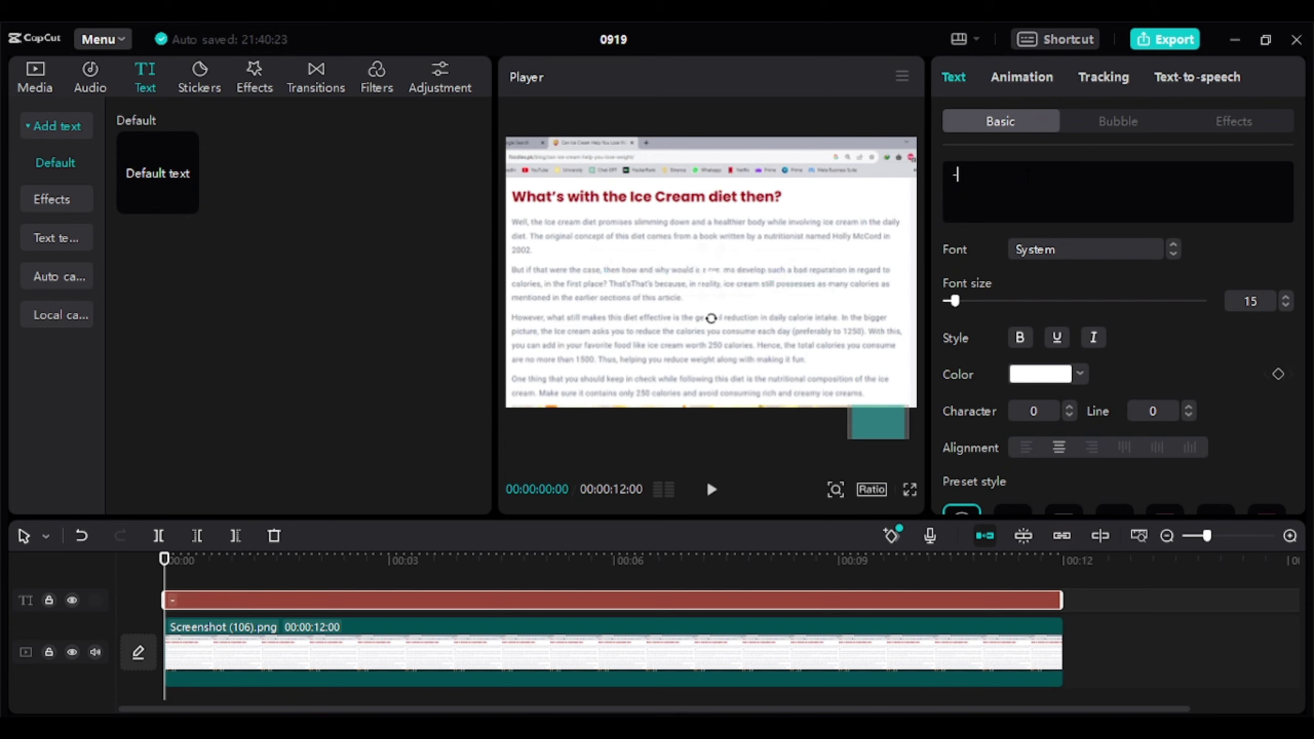
text(----------)
Step: Colour the dash text magenta (FE00FF) and set character spacing to -3
click(1079, 373)
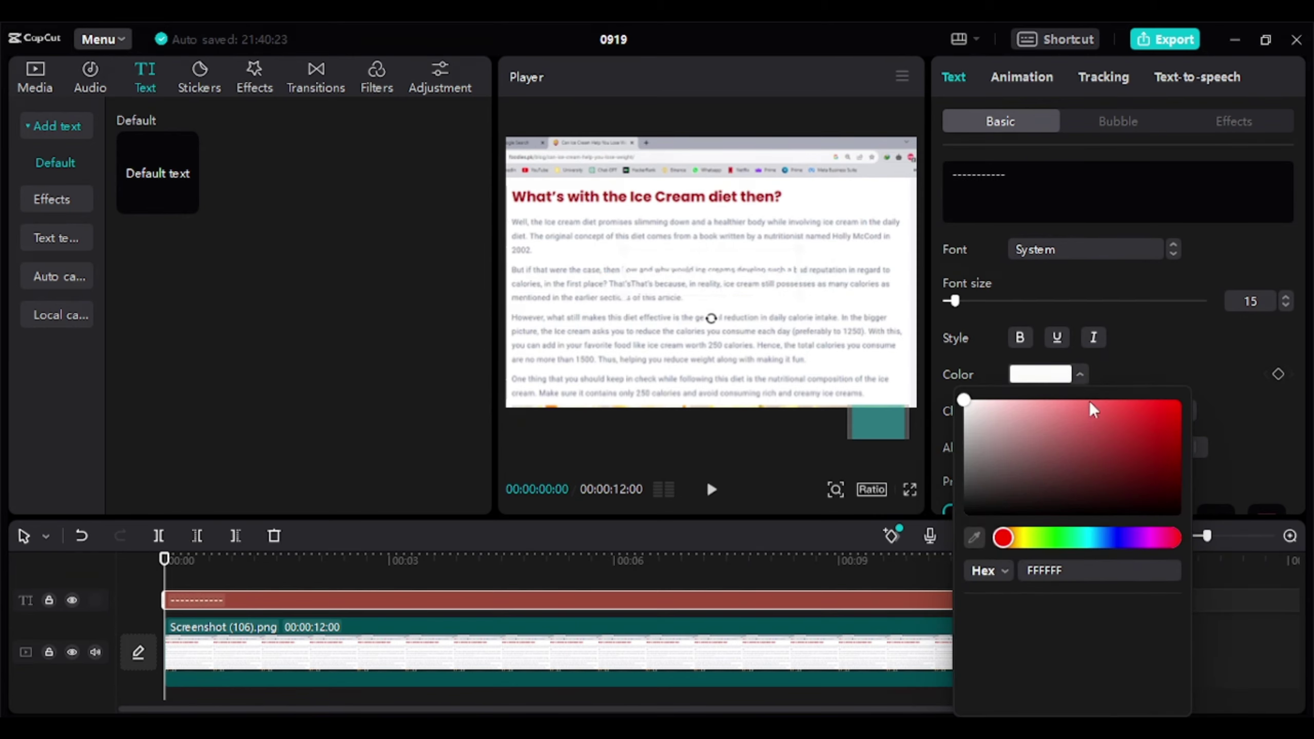
click(1037, 659)
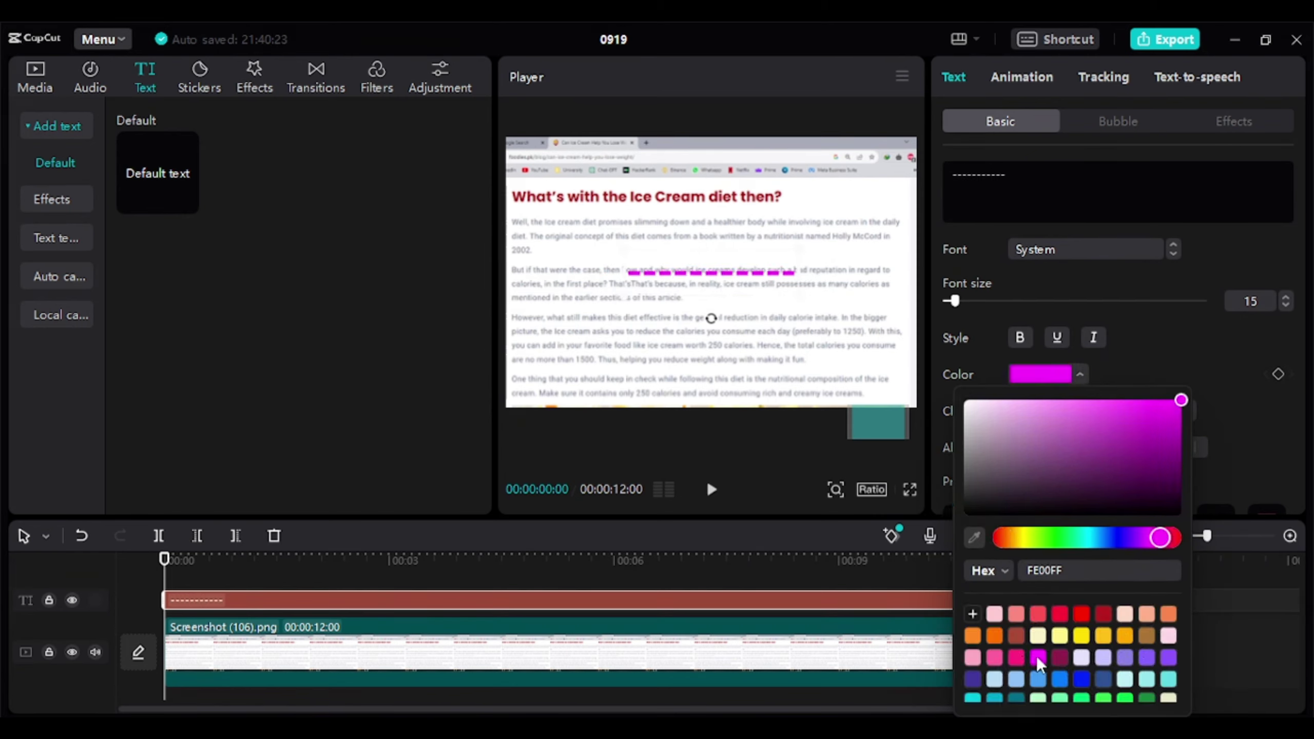
click(1267, 421)
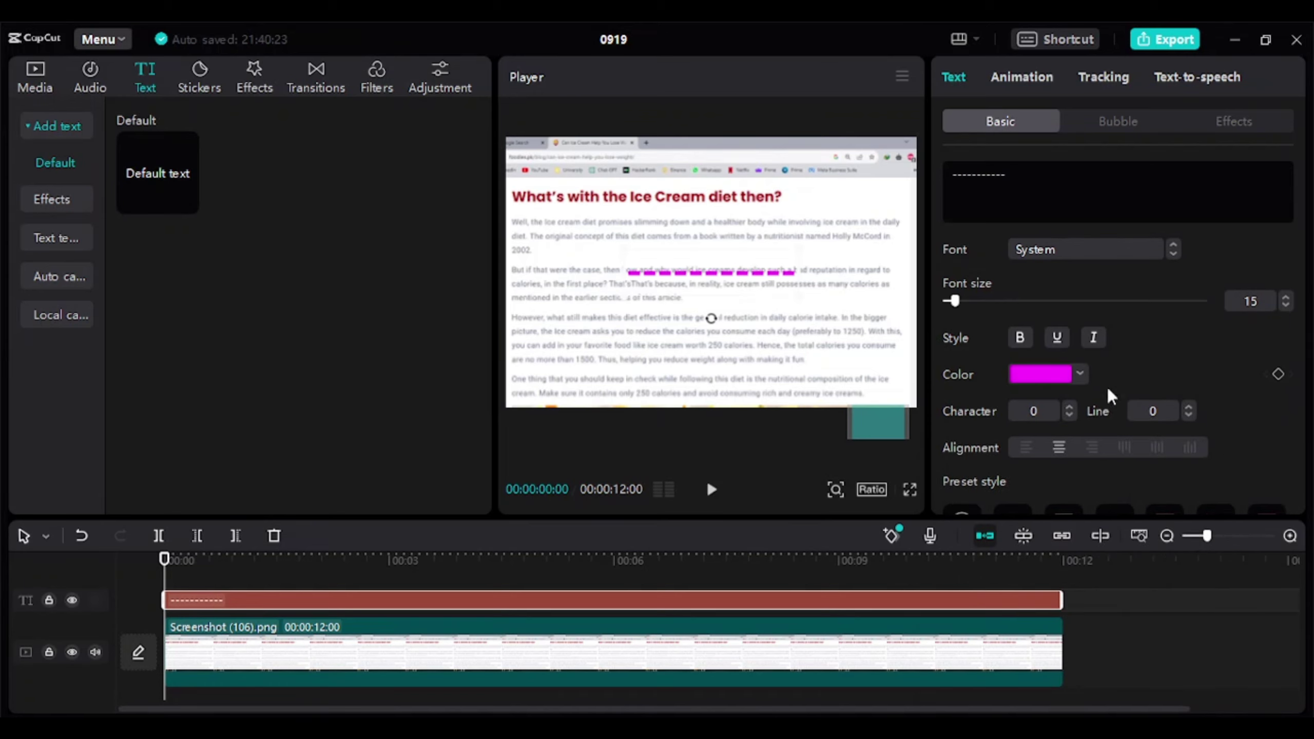
click(1069, 417)
click(1070, 417)
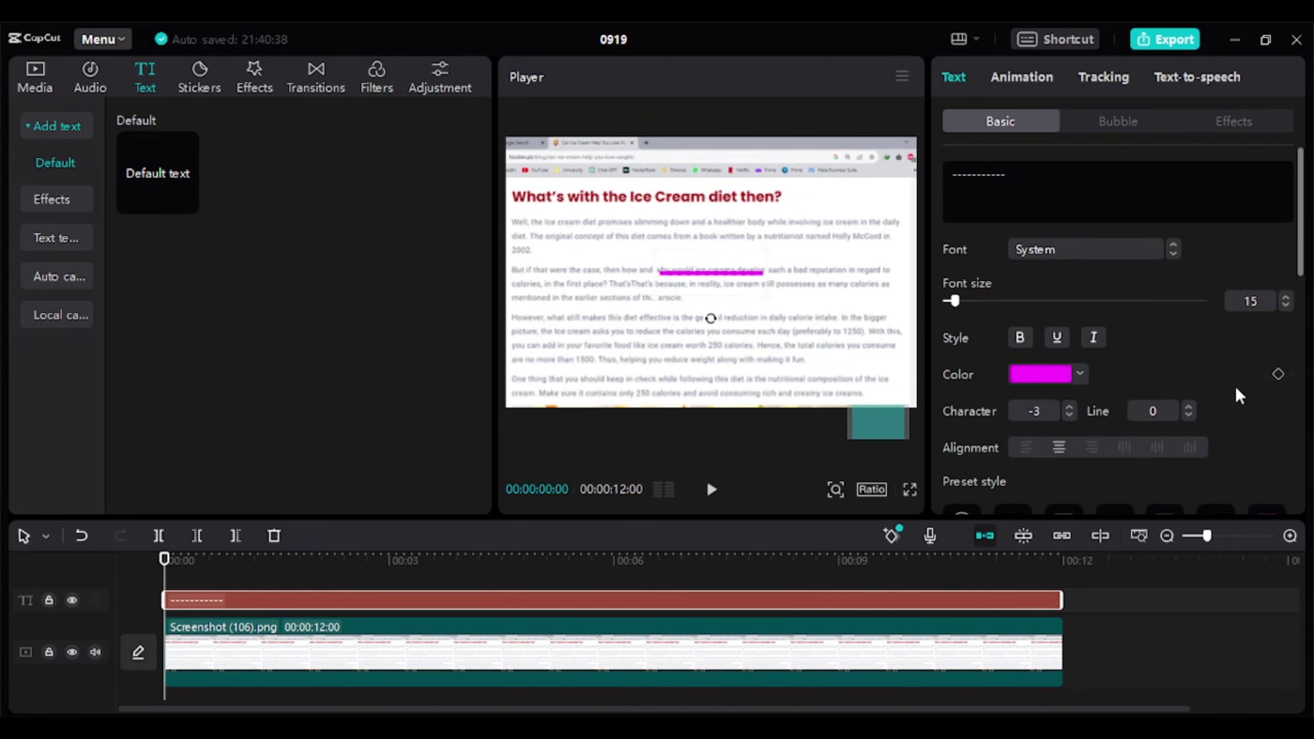
scroll(1237, 393, down, 5)
scroll(1238, 359, down, 5)
scroll(1237, 359, down, 3)
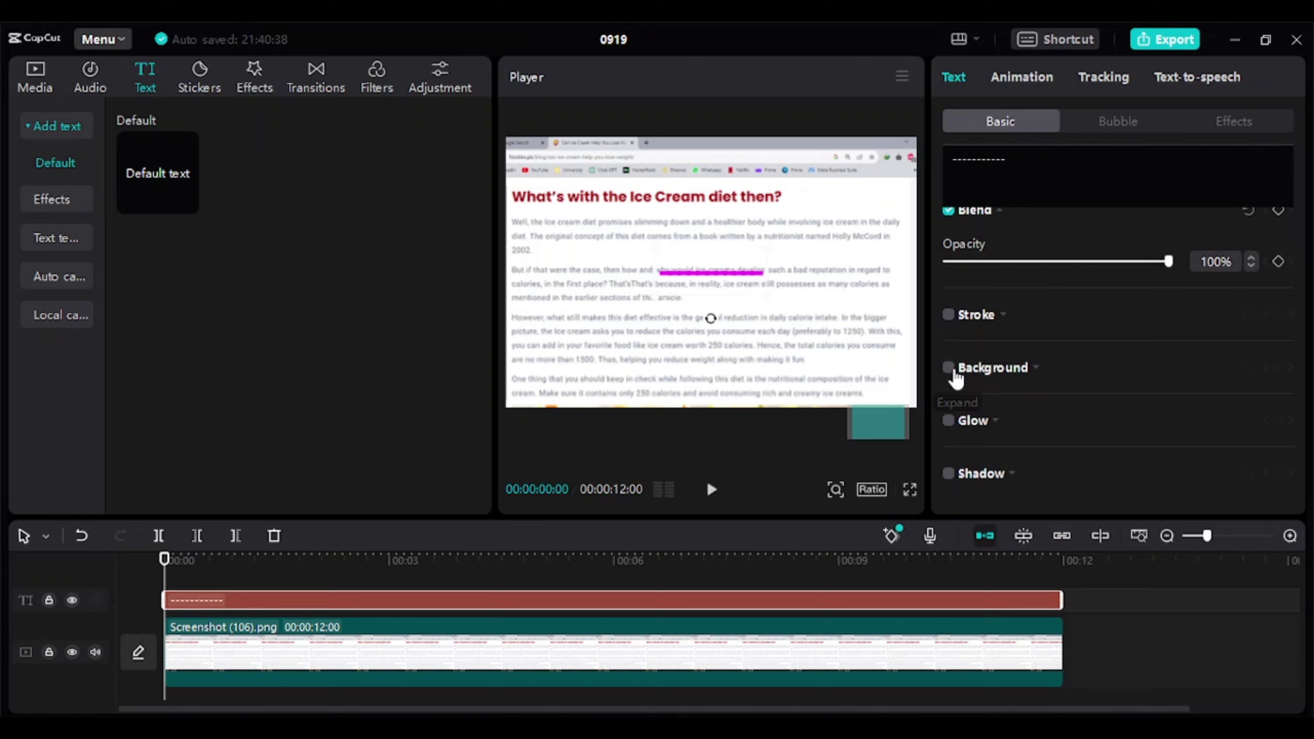
Step: Turn on a magenta background behind the dash text
click(949, 368)
scroll(1114, 372, down, 3)
click(1079, 348)
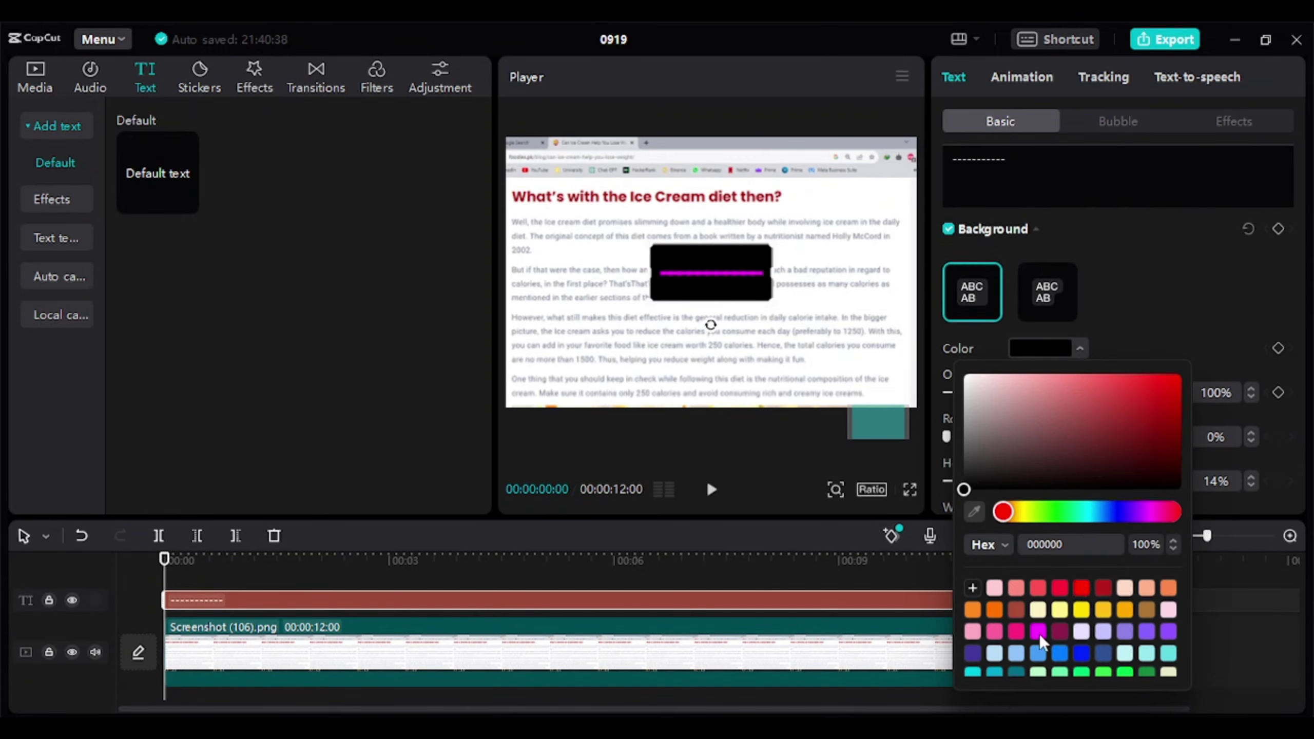
click(1039, 629)
click(1208, 307)
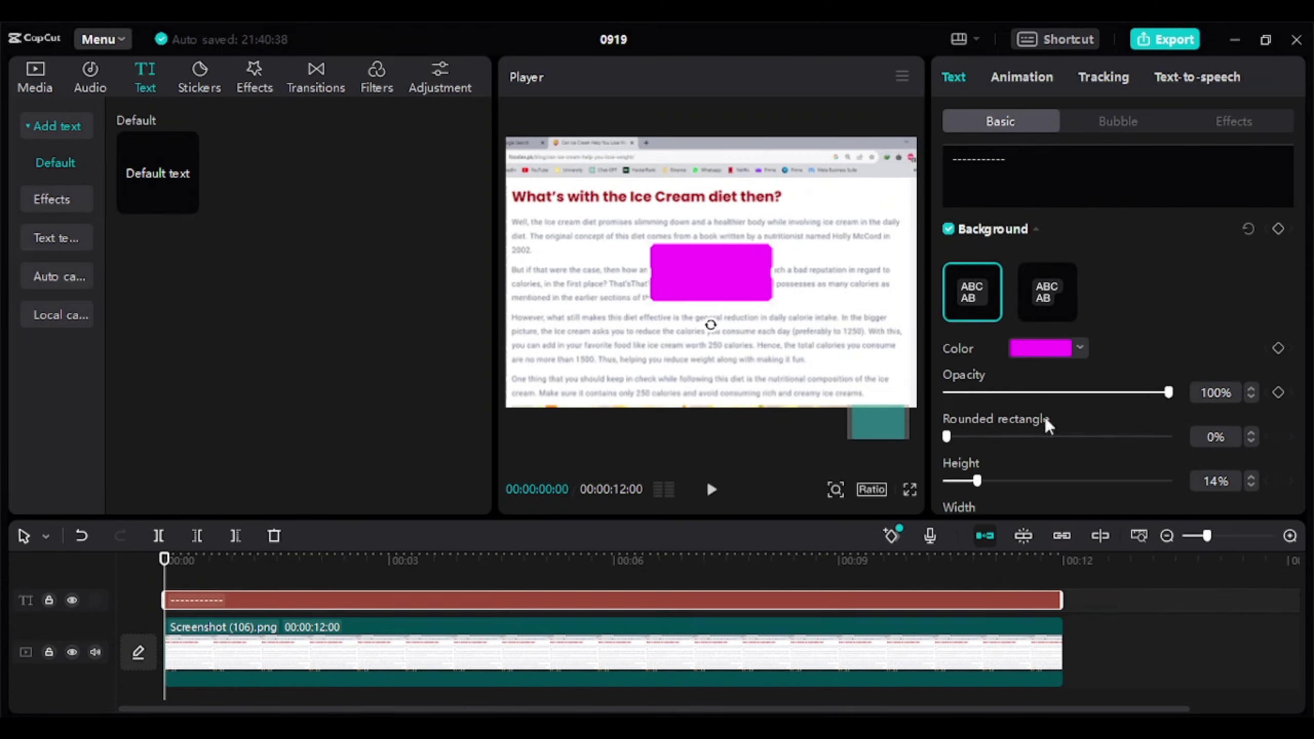
scroll(1043, 415, down, 2)
drag(711, 274, 585, 227)
mouse_move(976, 412)
mouse_down()
mouse_move(1001, 412)
mouse_move(936, 412)
mouse_up()
Step: Shrink the box, widen the background to 100%, set 20% opacity, and place it on line one
mouse_move(660, 258)
mouse_down()
mouse_move(594, 228)
mouse_move(531, 228)
mouse_up()
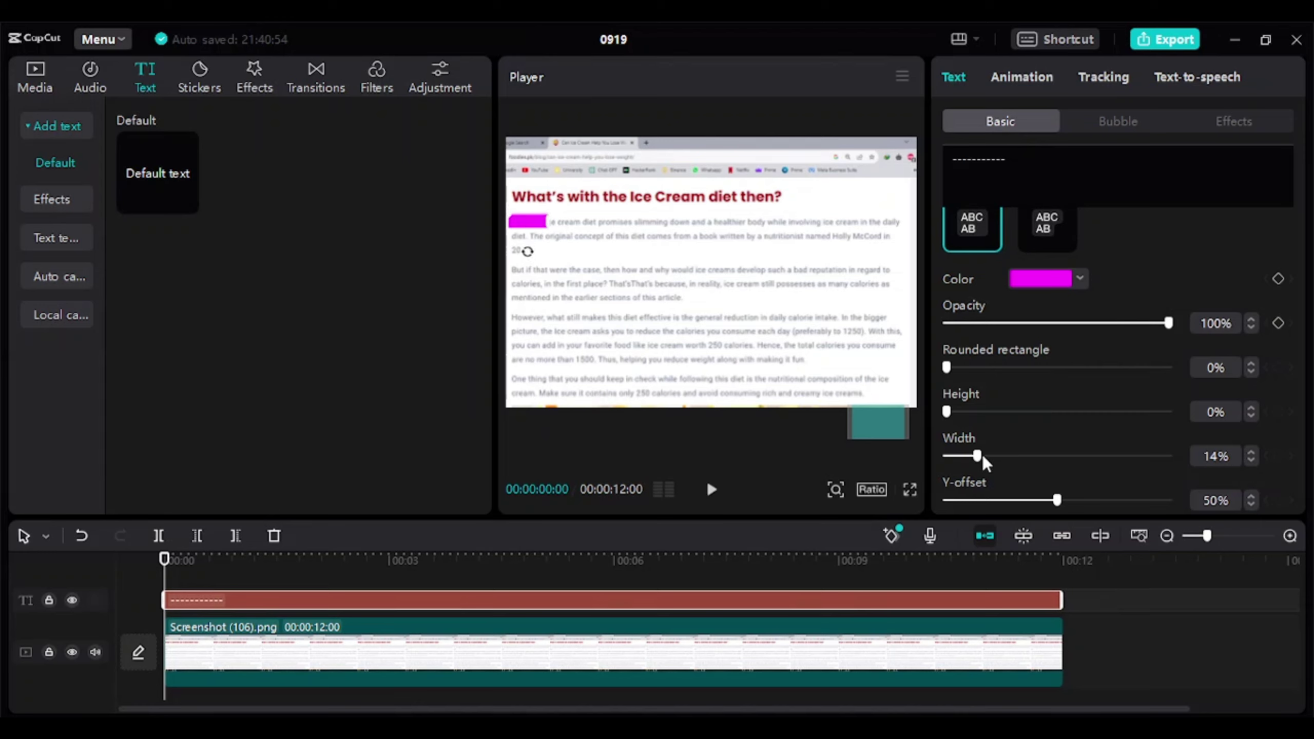
drag(978, 456, 1167, 456)
drag(545, 223, 551, 226)
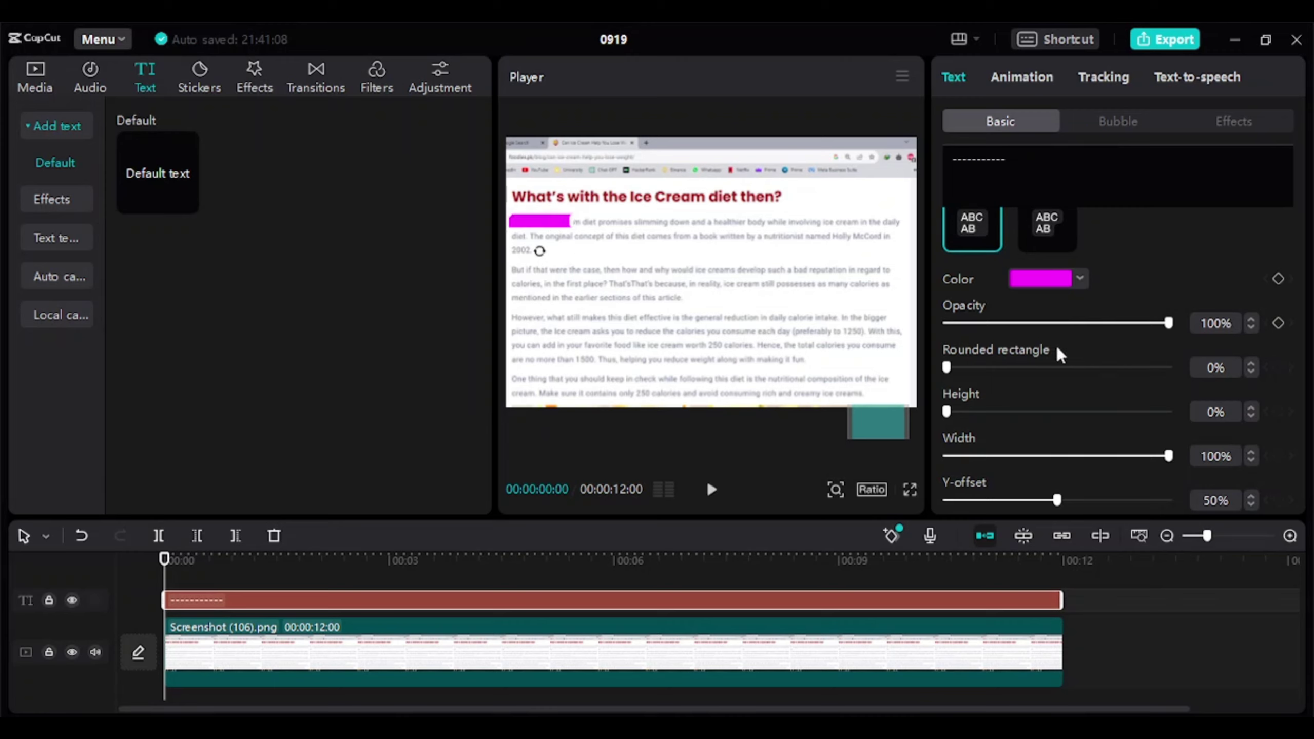
drag(1167, 323, 990, 323)
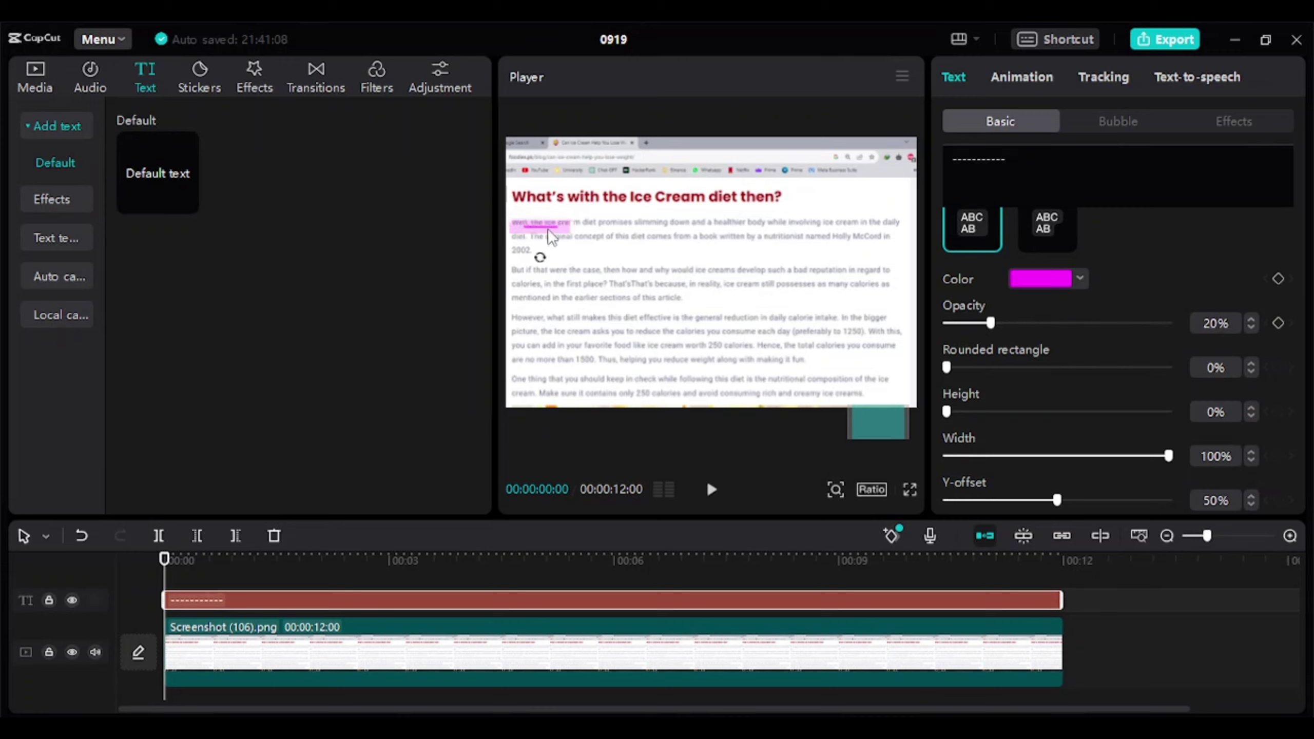
drag(548, 228, 550, 226)
Step: Raise the background opacity to 79% and shrink the magenta bar to line height
click(835, 488)
click(808, 520)
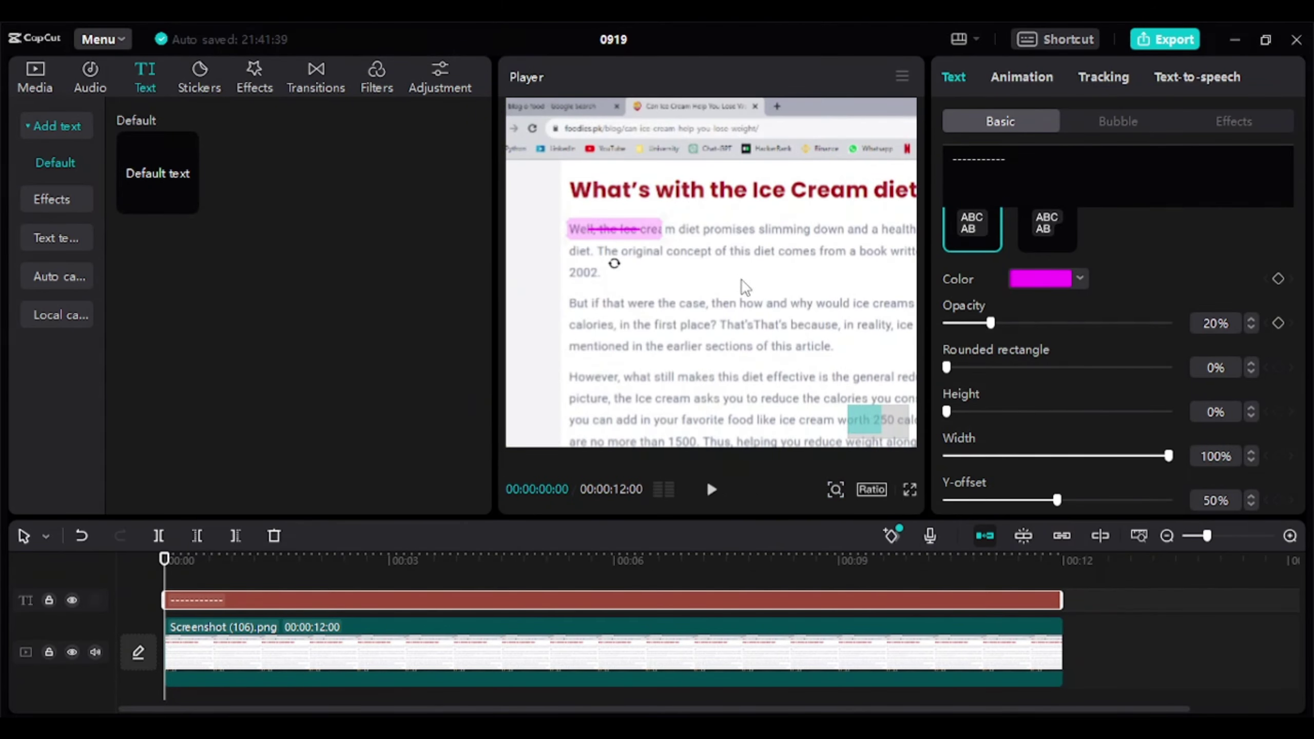
click(580, 603)
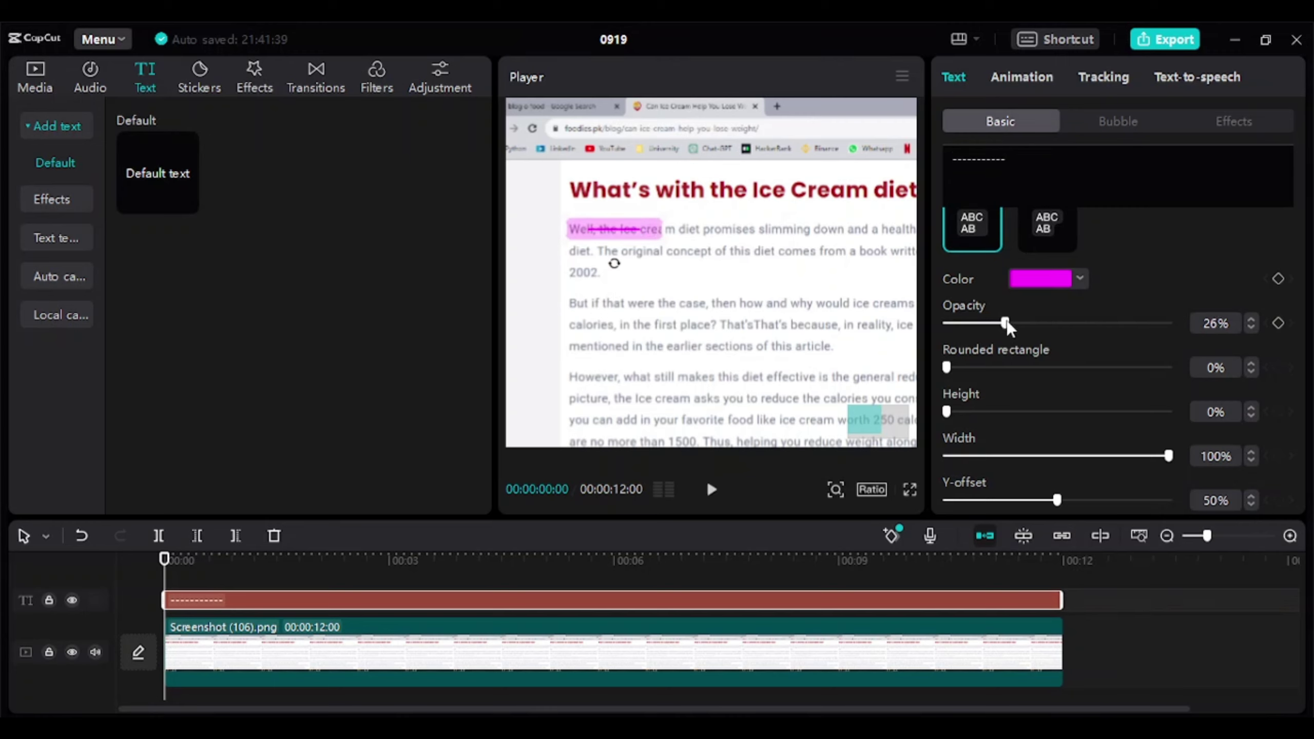
drag(988, 324, 1120, 323)
drag(666, 238, 646, 236)
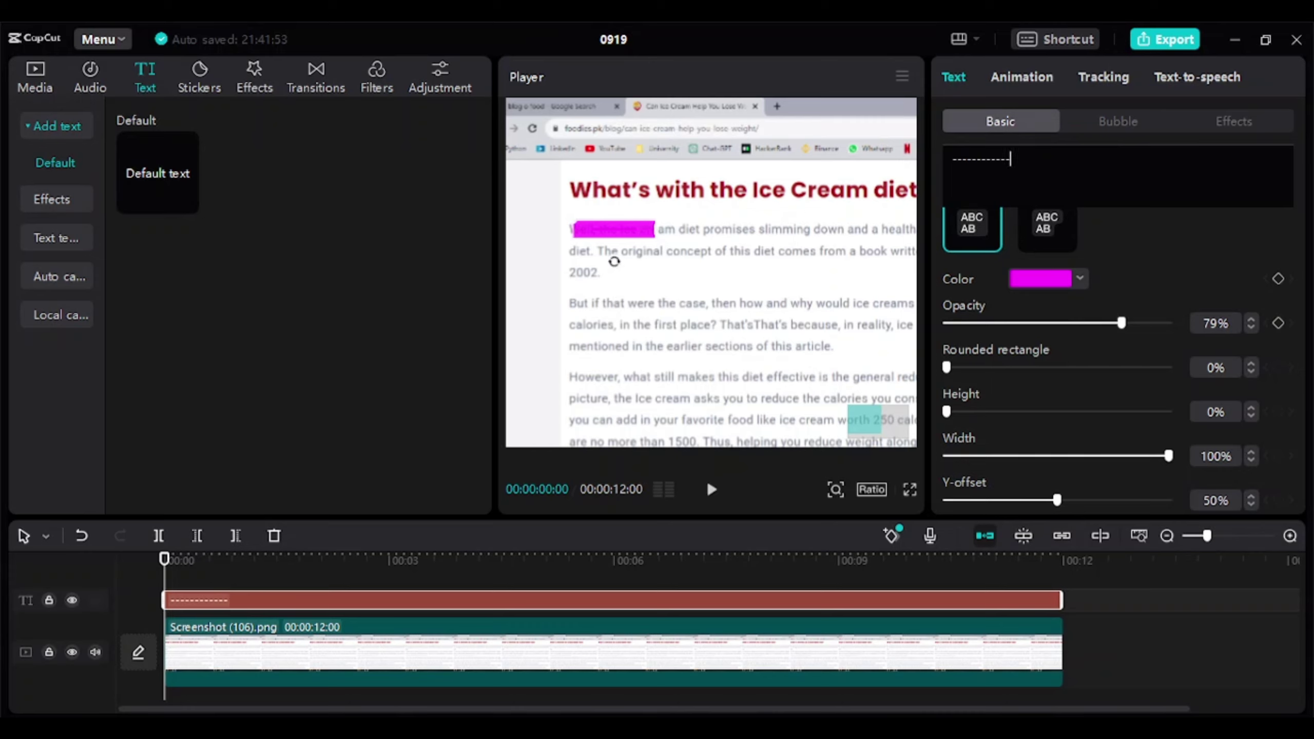
text(------------------------------)
scroll(1119, 360, up, 3)
scroll(1119, 360, down, 5)
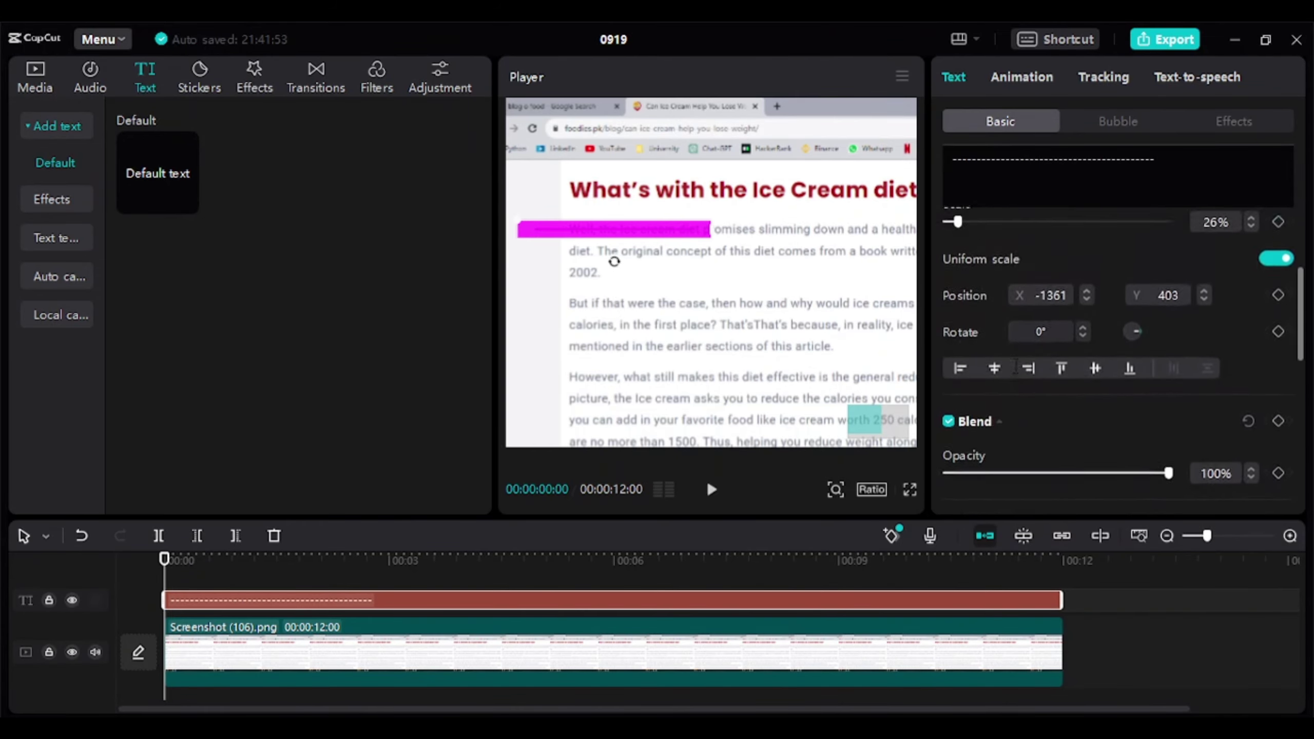
scroll(1119, 359, up, 2)
scroll(1120, 360, up, 1)
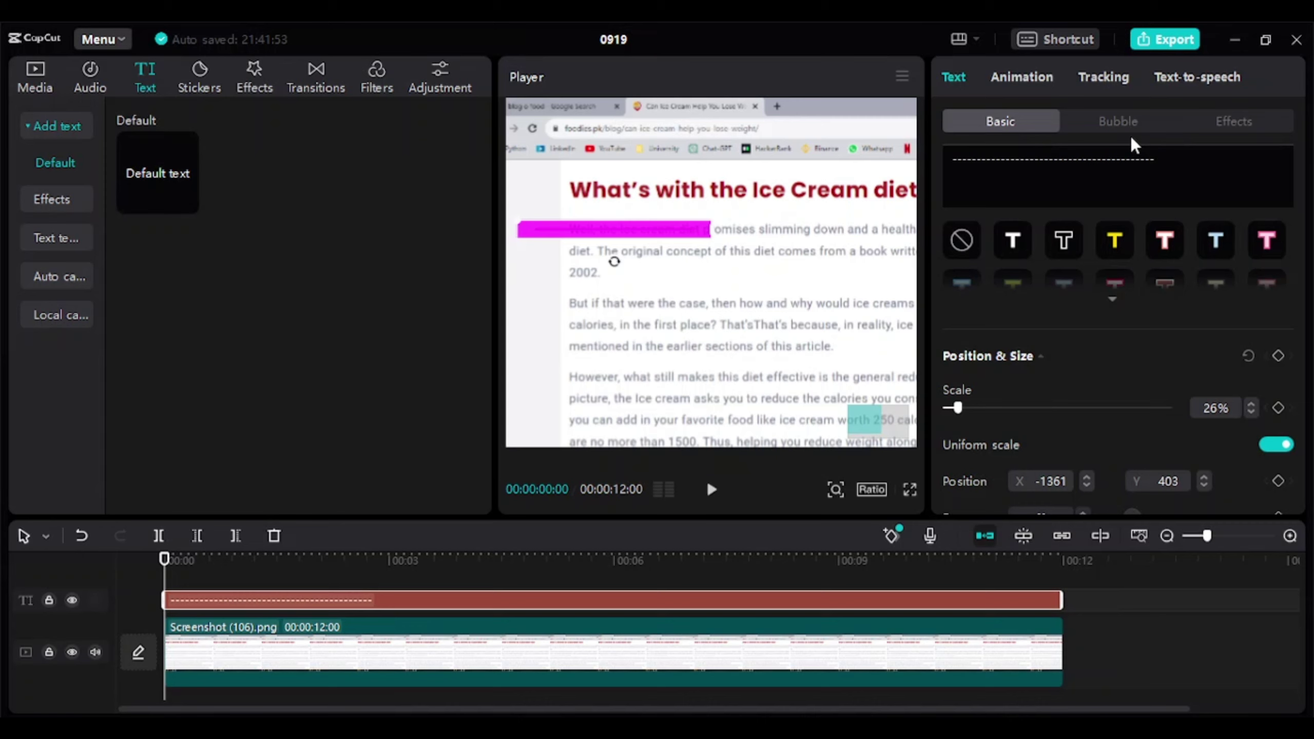
scroll(1119, 257, up, 5)
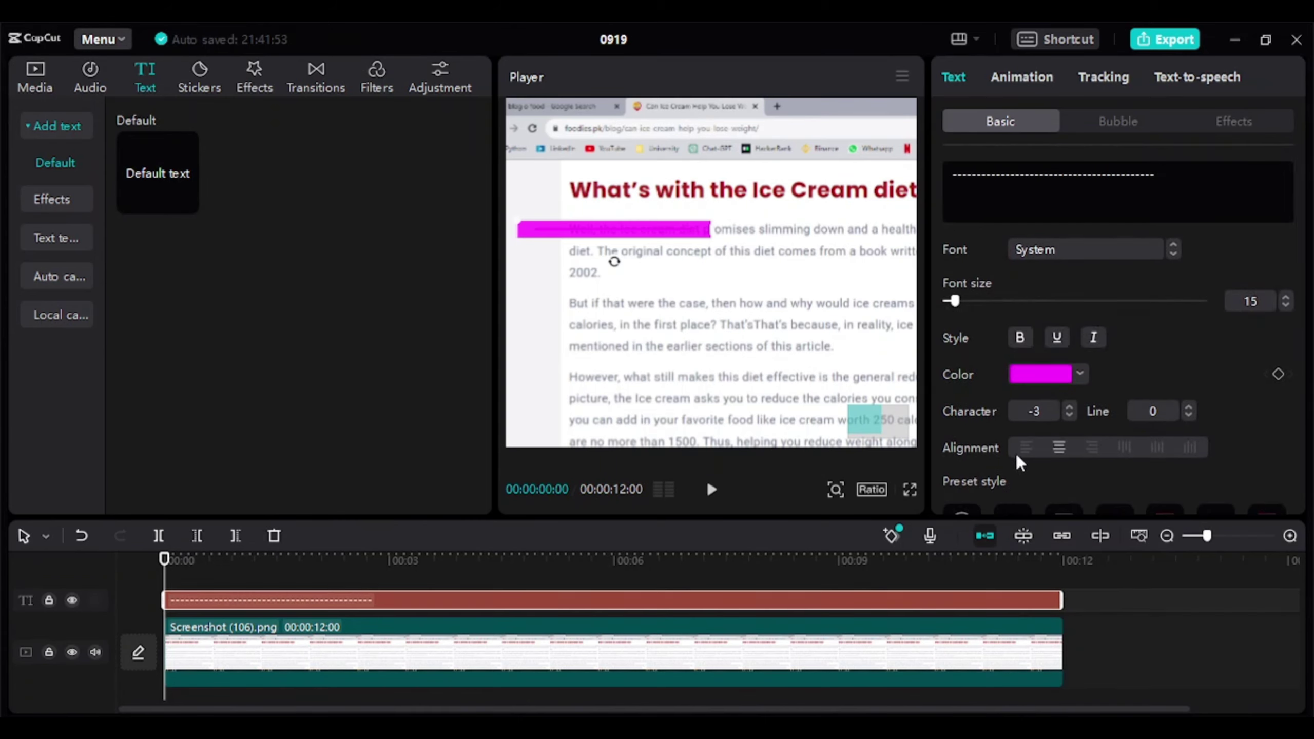
text(-----------------------------------------------------------)
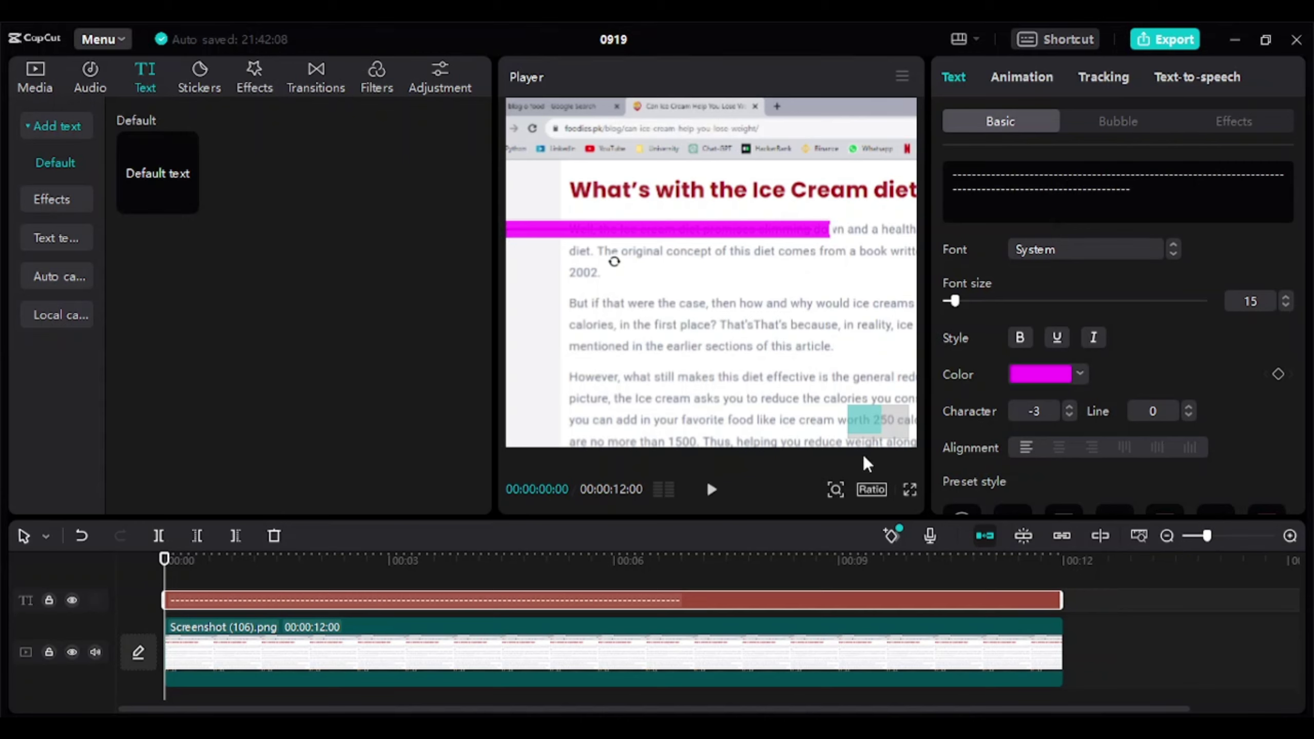
Step: Fit the whole page in the preview and nudge the bar onto the first article line
click(836, 488)
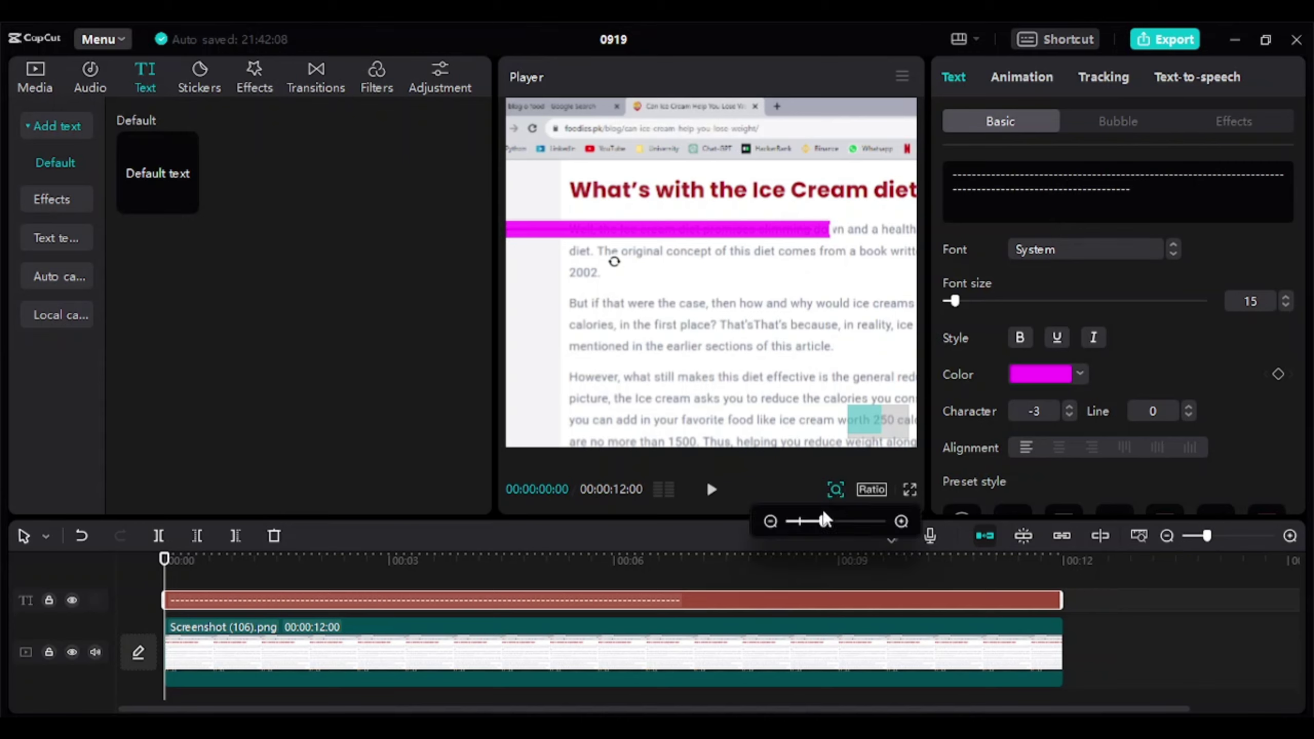
drag(822, 524, 781, 524)
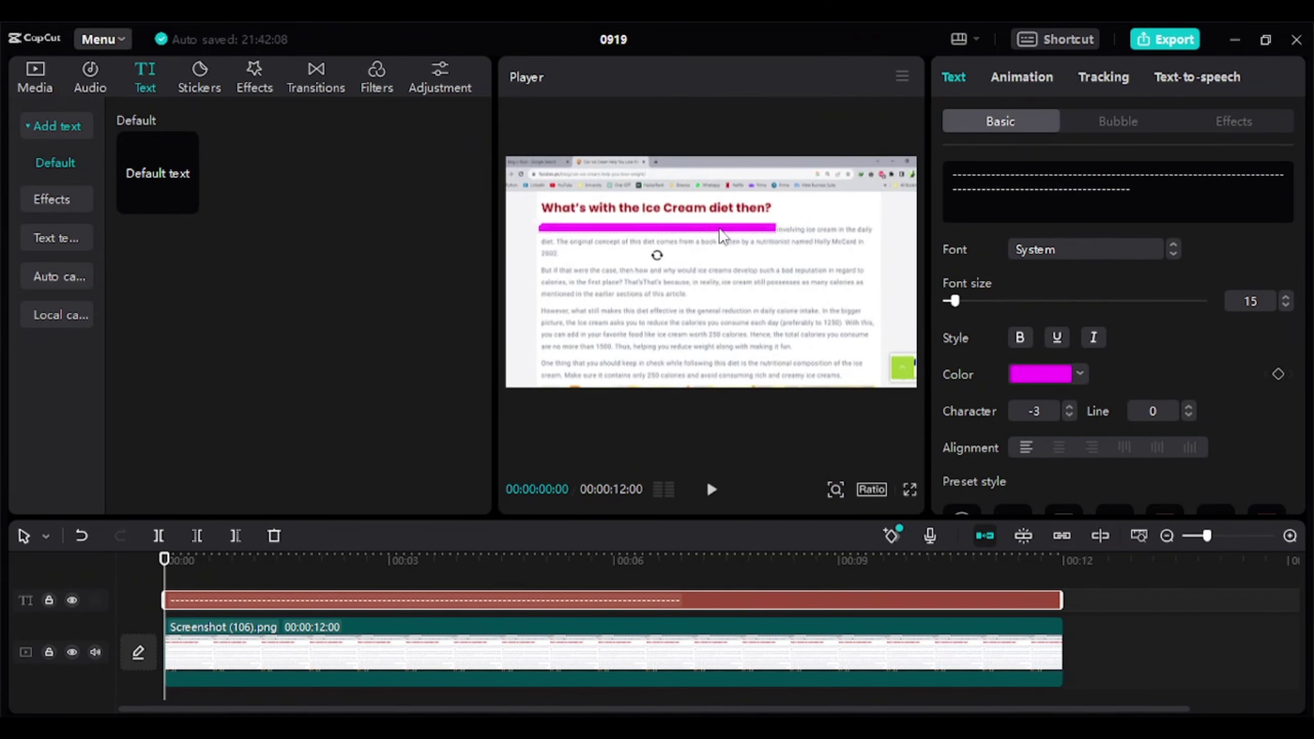
drag(718, 232, 716, 237)
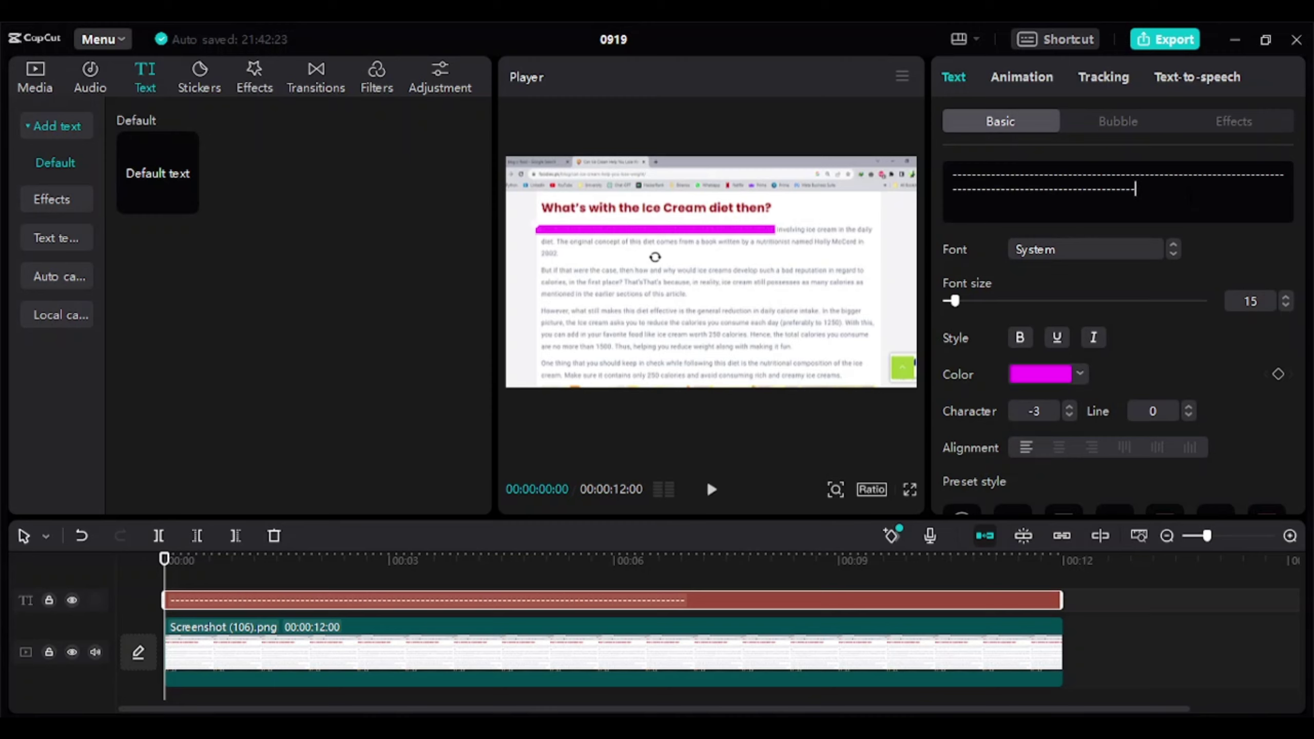
text(-------------------------)
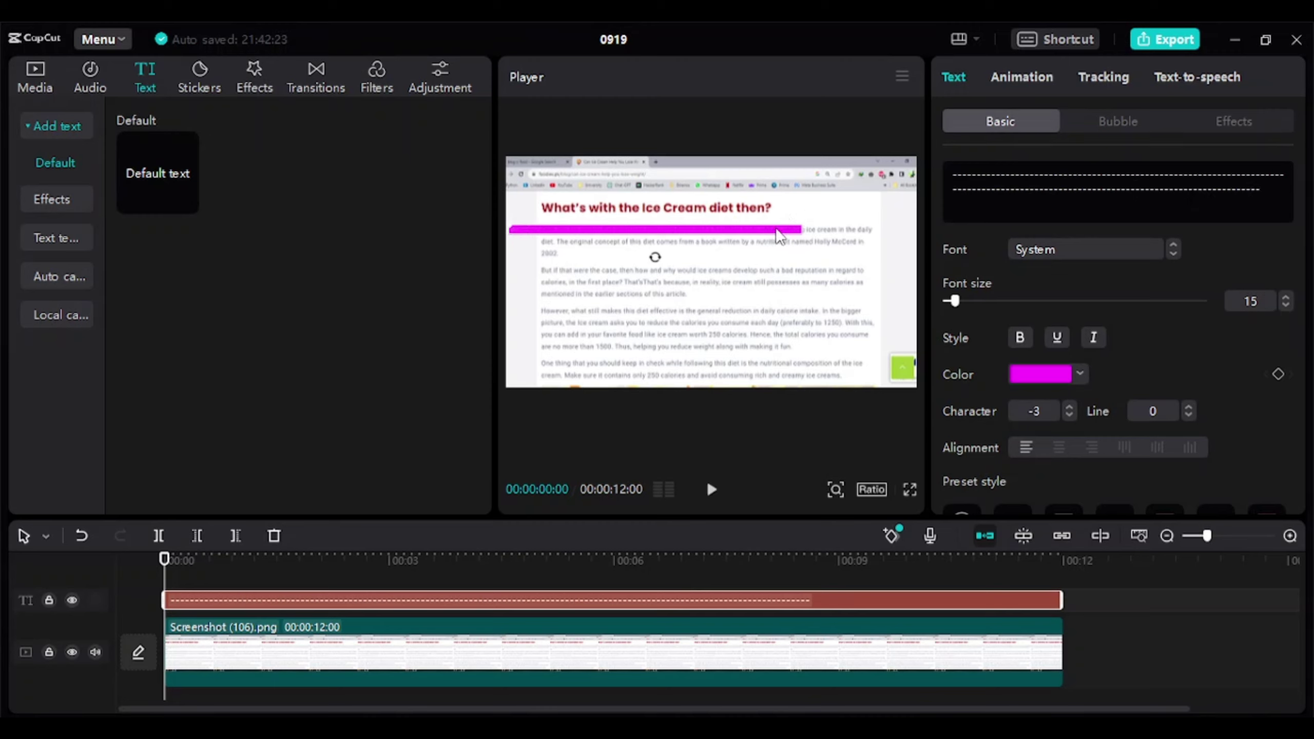
key(space)
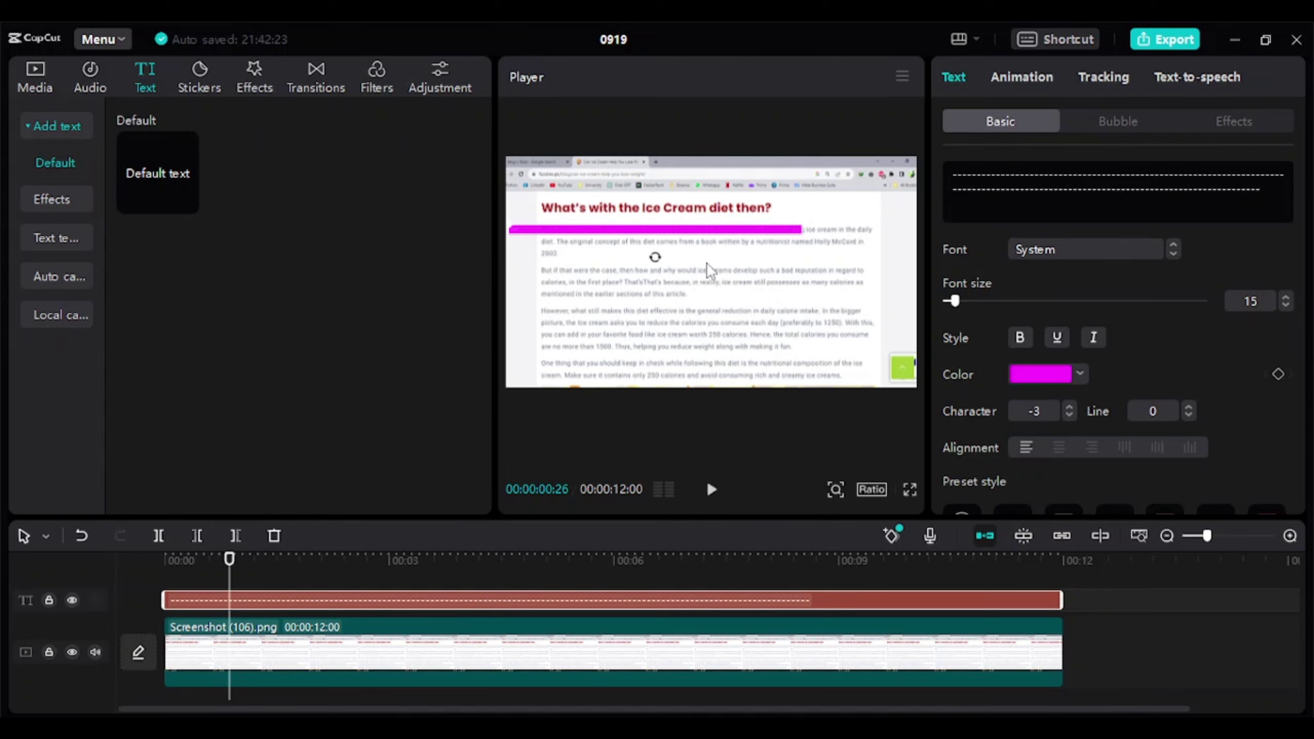
Step: Zoom in on the preview and pull the highlight bar's right end in slightly
mouse_move(836, 490)
drag(799, 521, 811, 521)
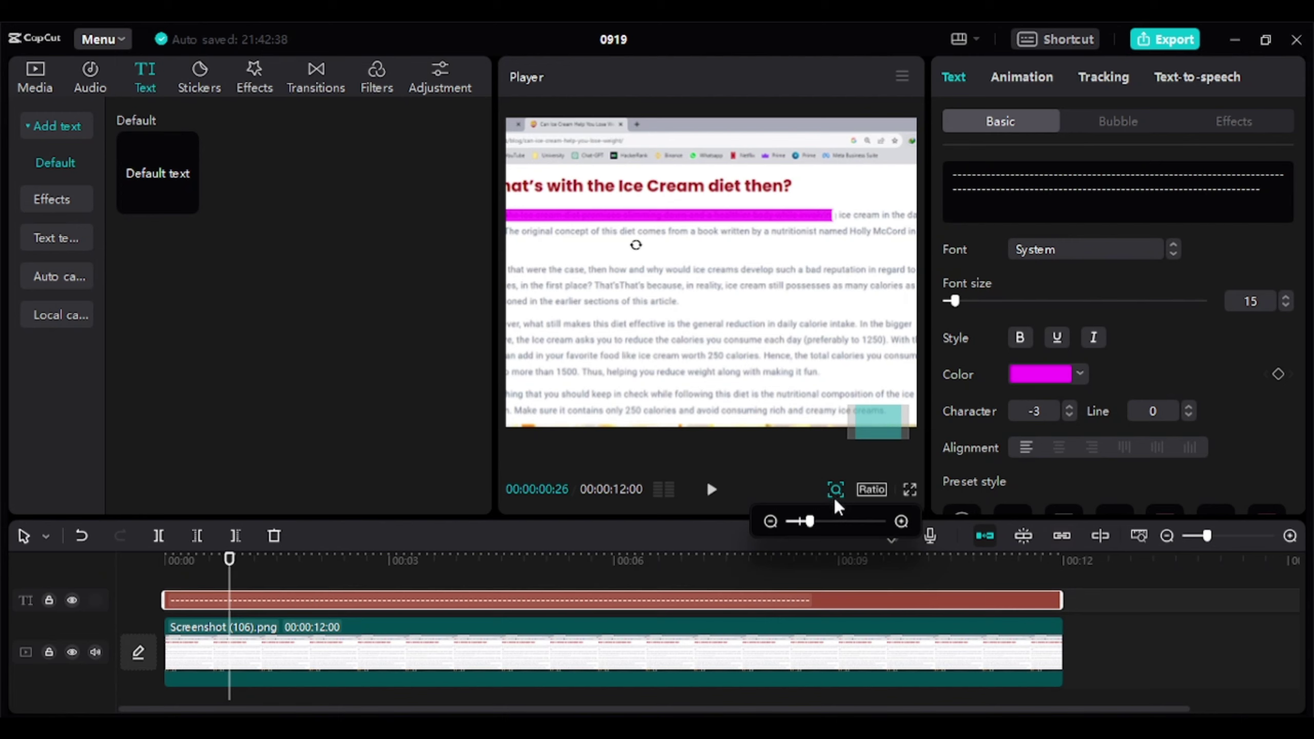
drag(811, 522, 830, 521)
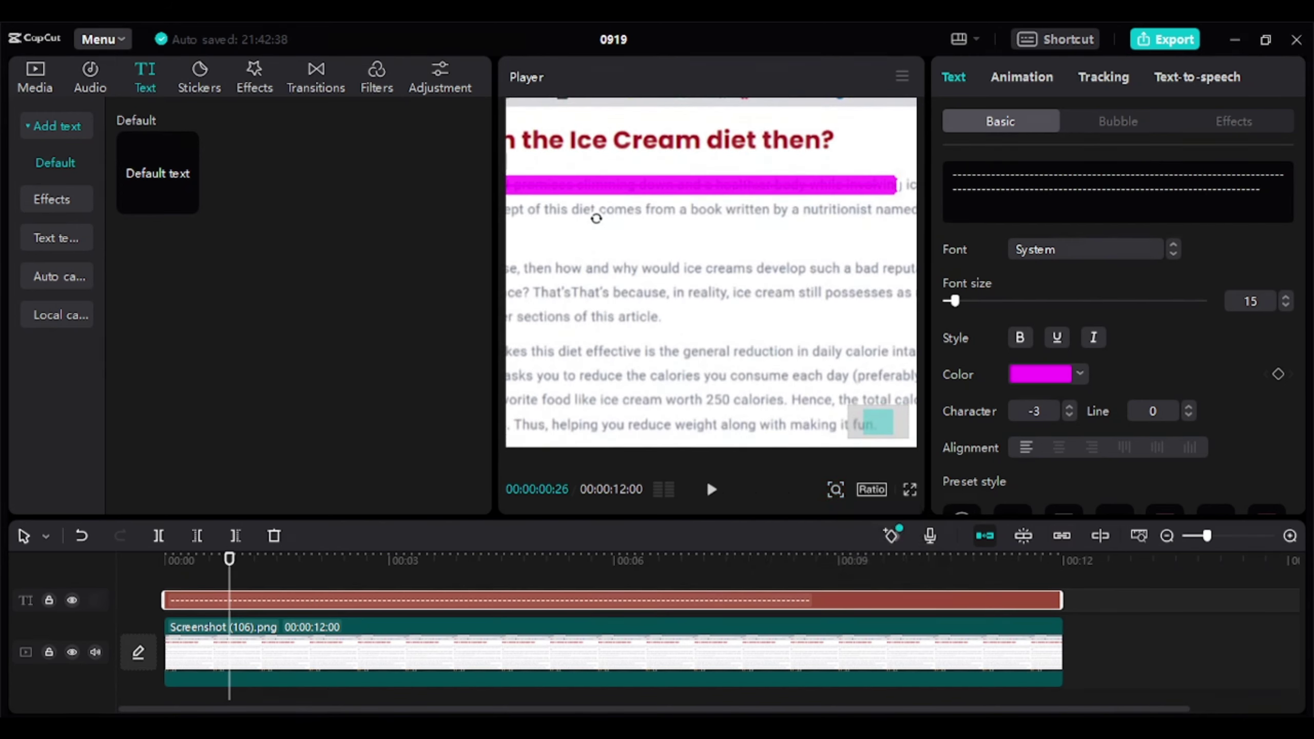
drag(895, 185, 873, 185)
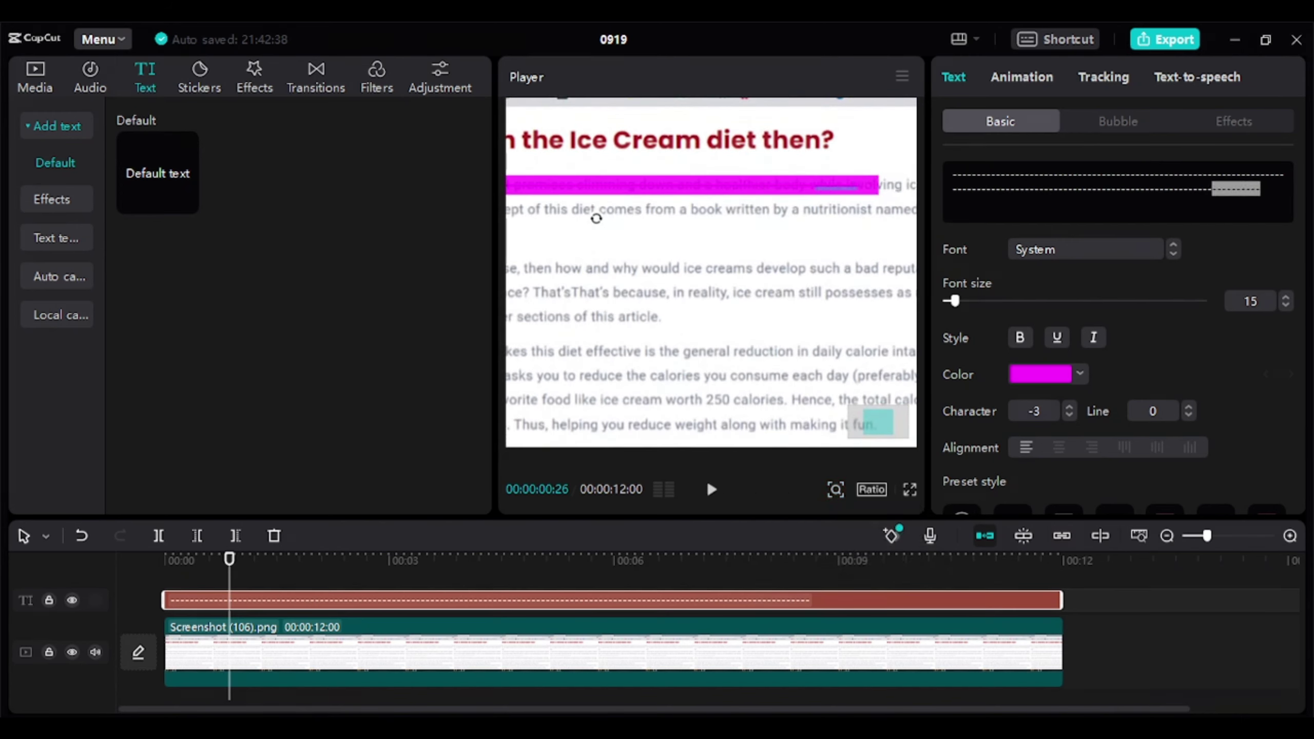
Step: Place the bar over the first article line and delete an extra dash
click(1078, 619)
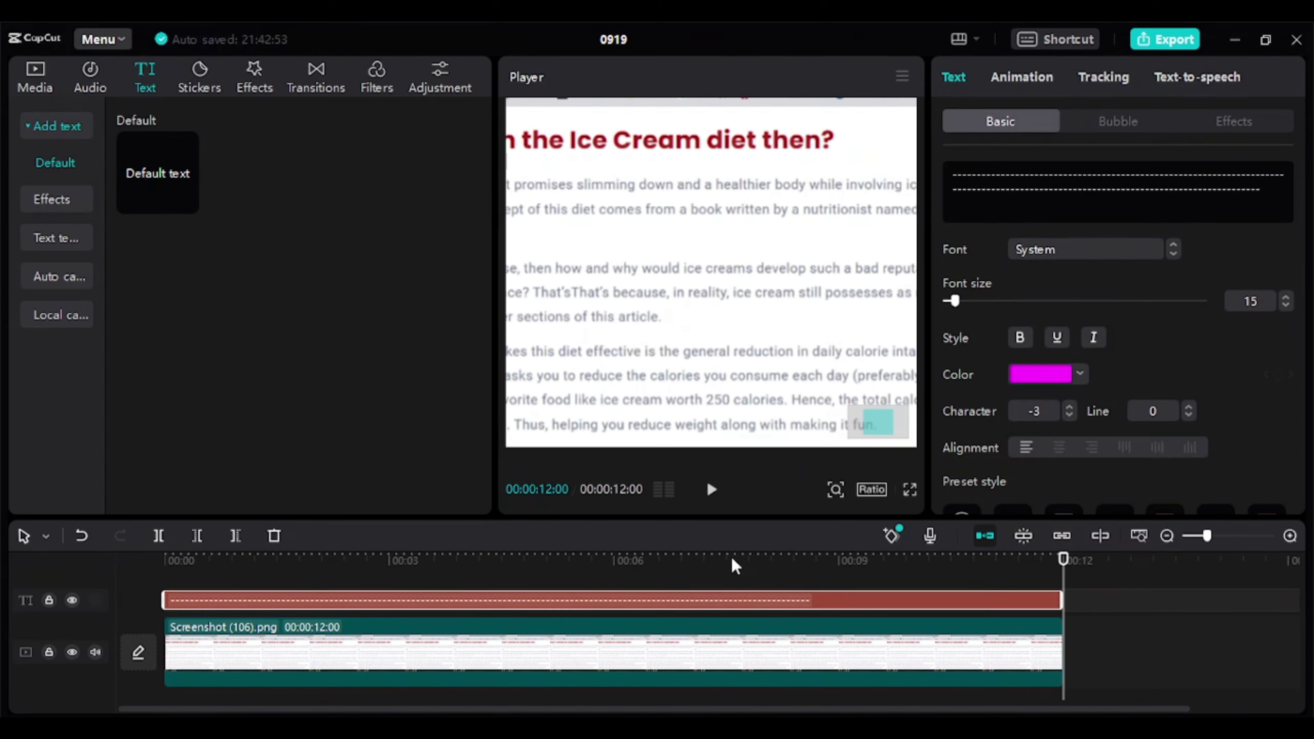
click(272, 560)
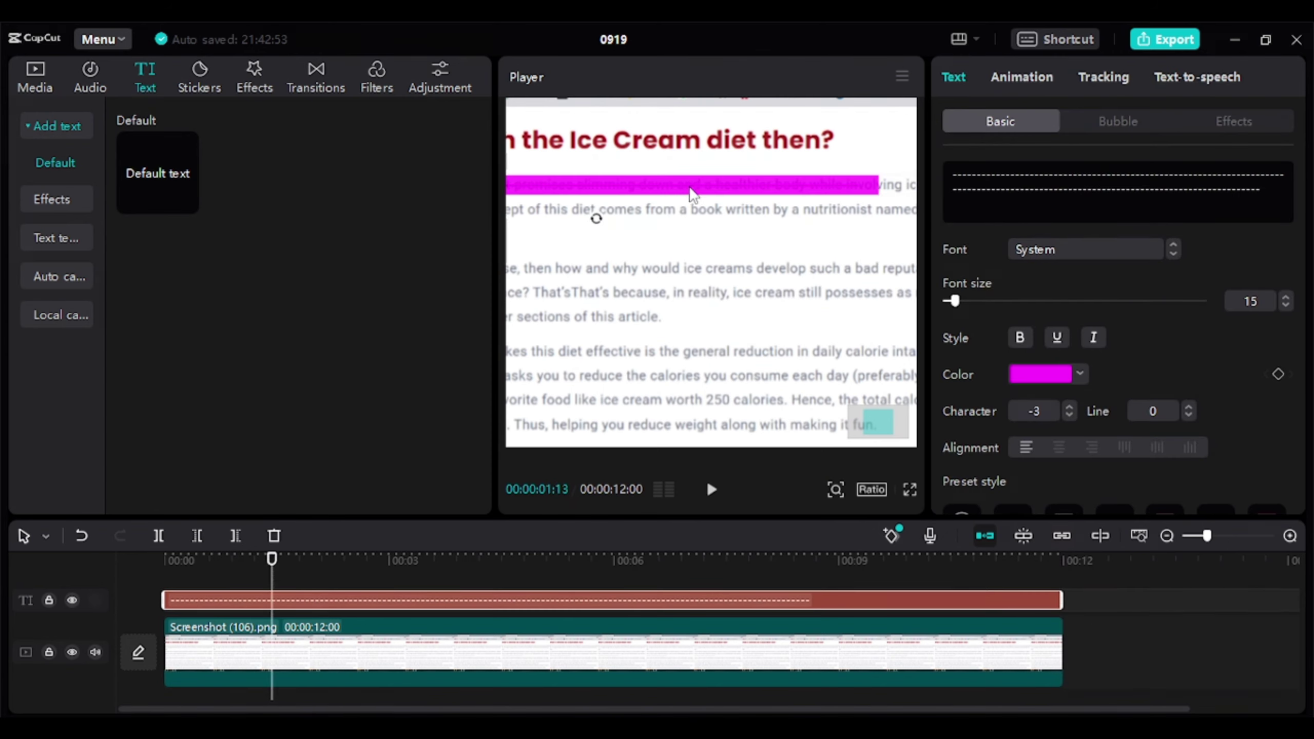
click(833, 489)
drag(811, 524, 765, 524)
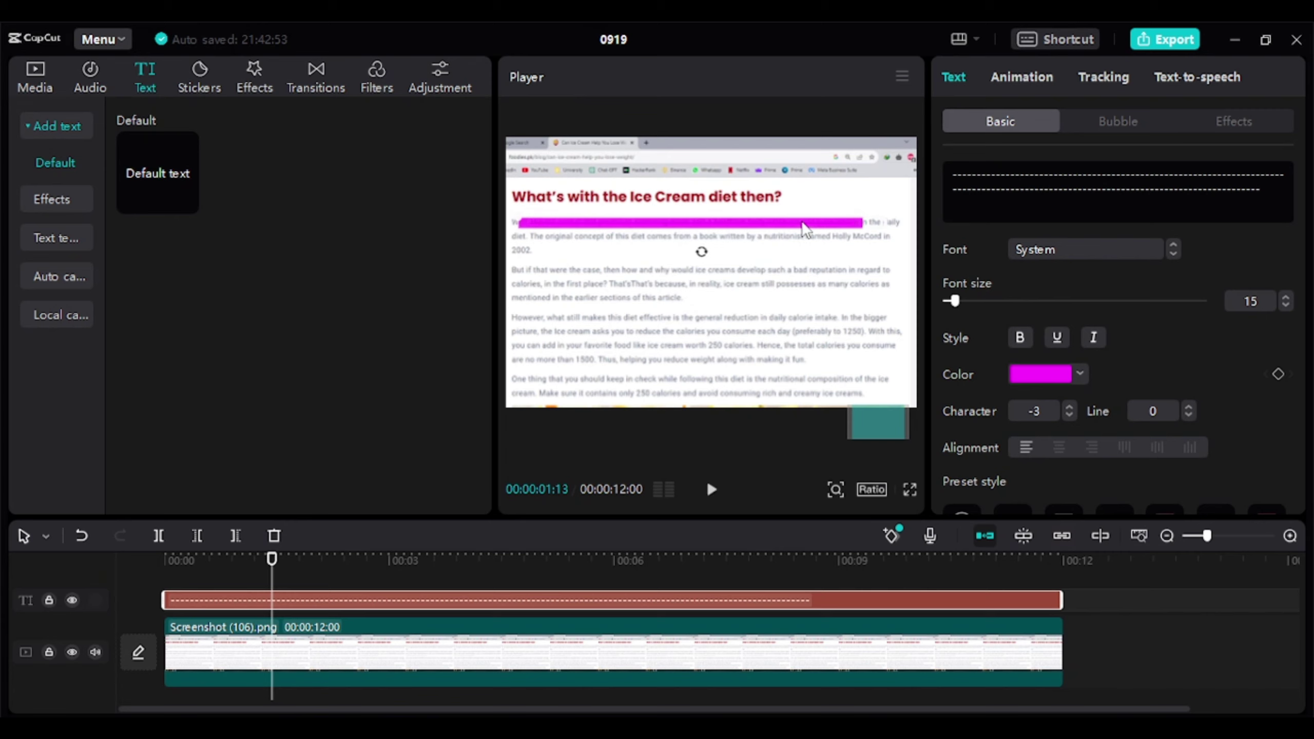
drag(807, 228, 798, 224)
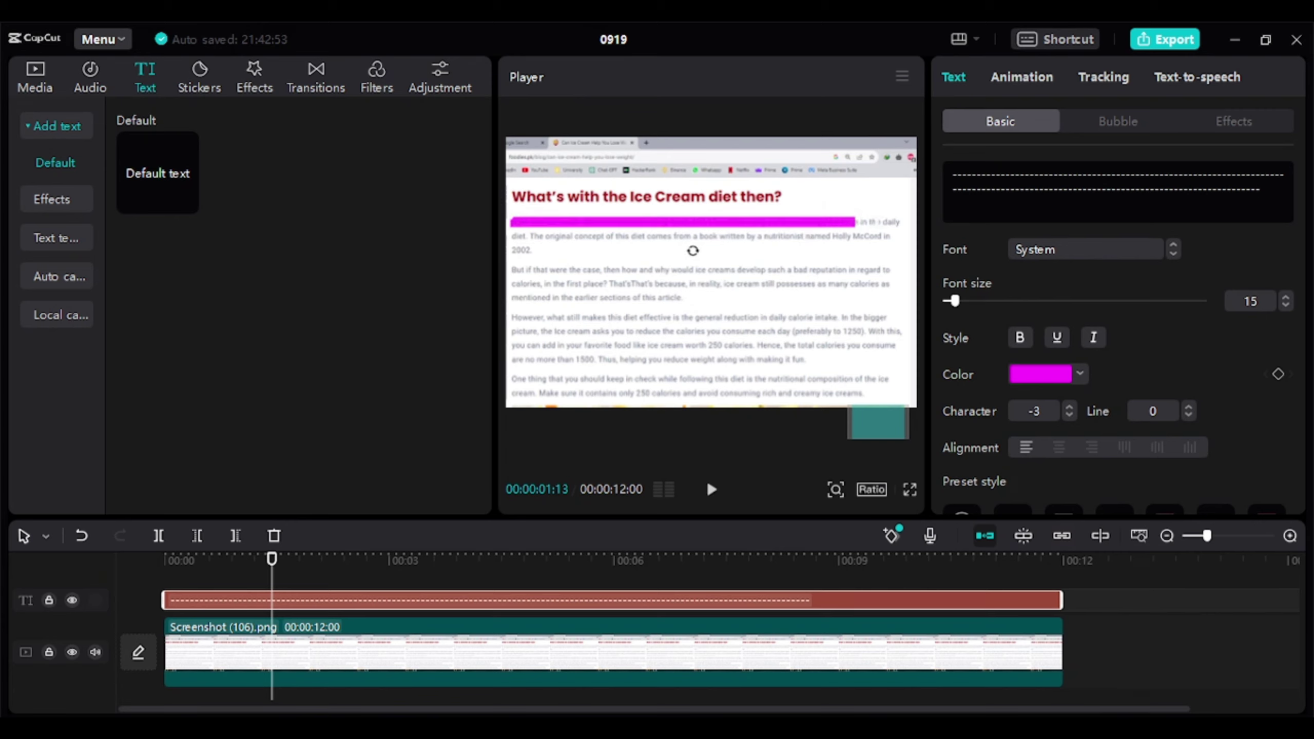
text(-------------)
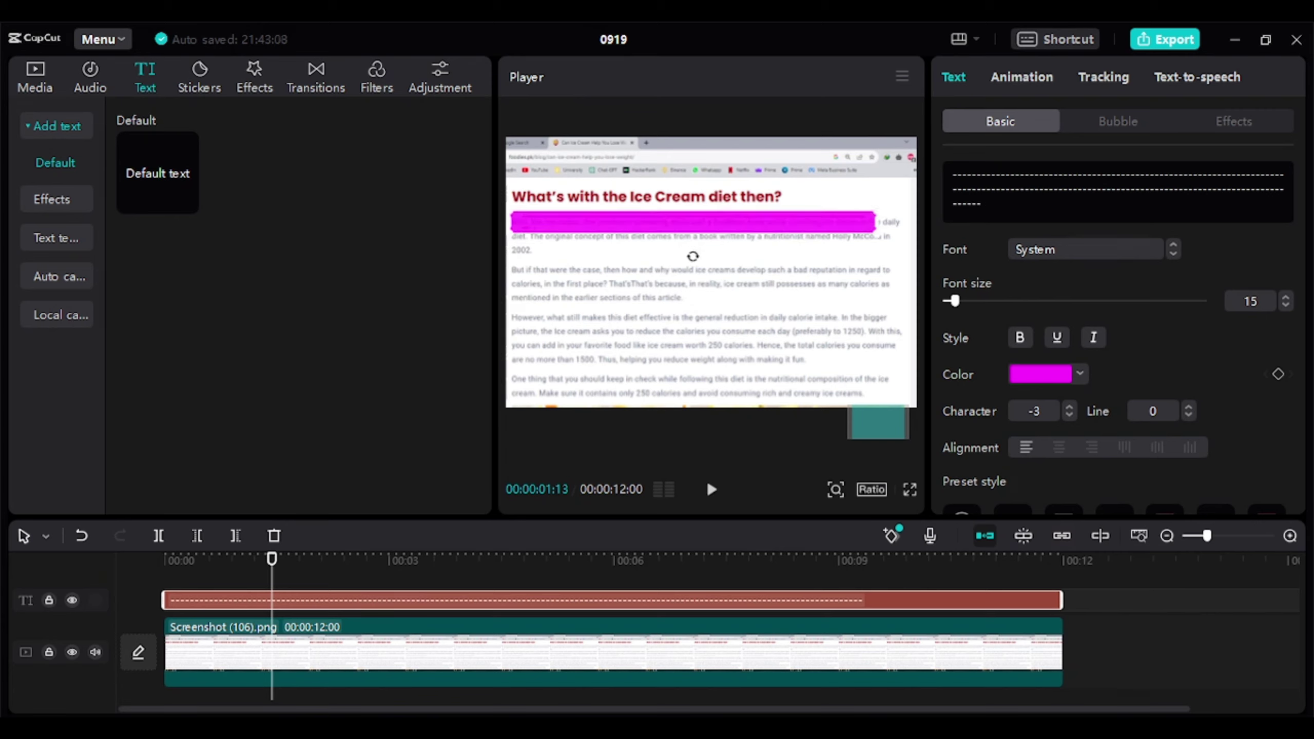
key(BackSpace)
key(BackSpace)
key(BackSpace)
key(BackSpace)
key(BackSpace)
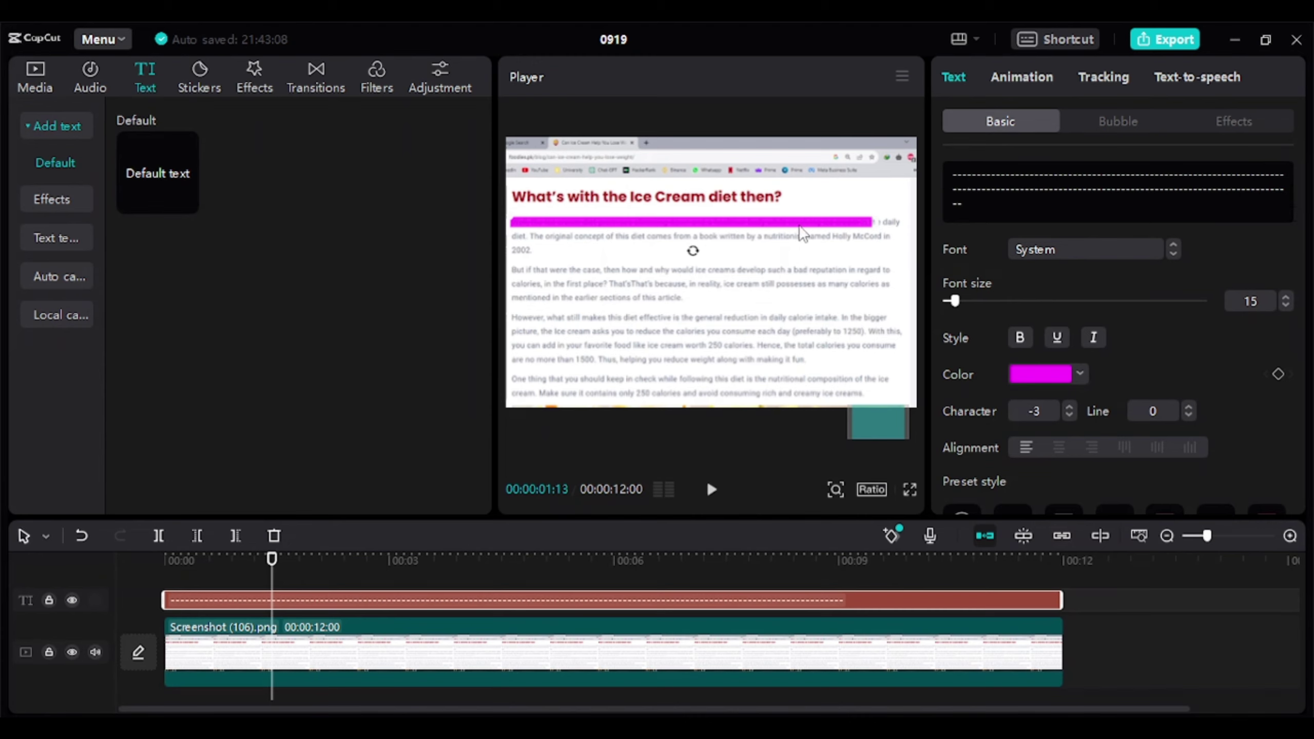
Step: Select the highlight text clip at about 8 seconds and nudge the bar up and right
click(780, 634)
click(810, 601)
click(824, 559)
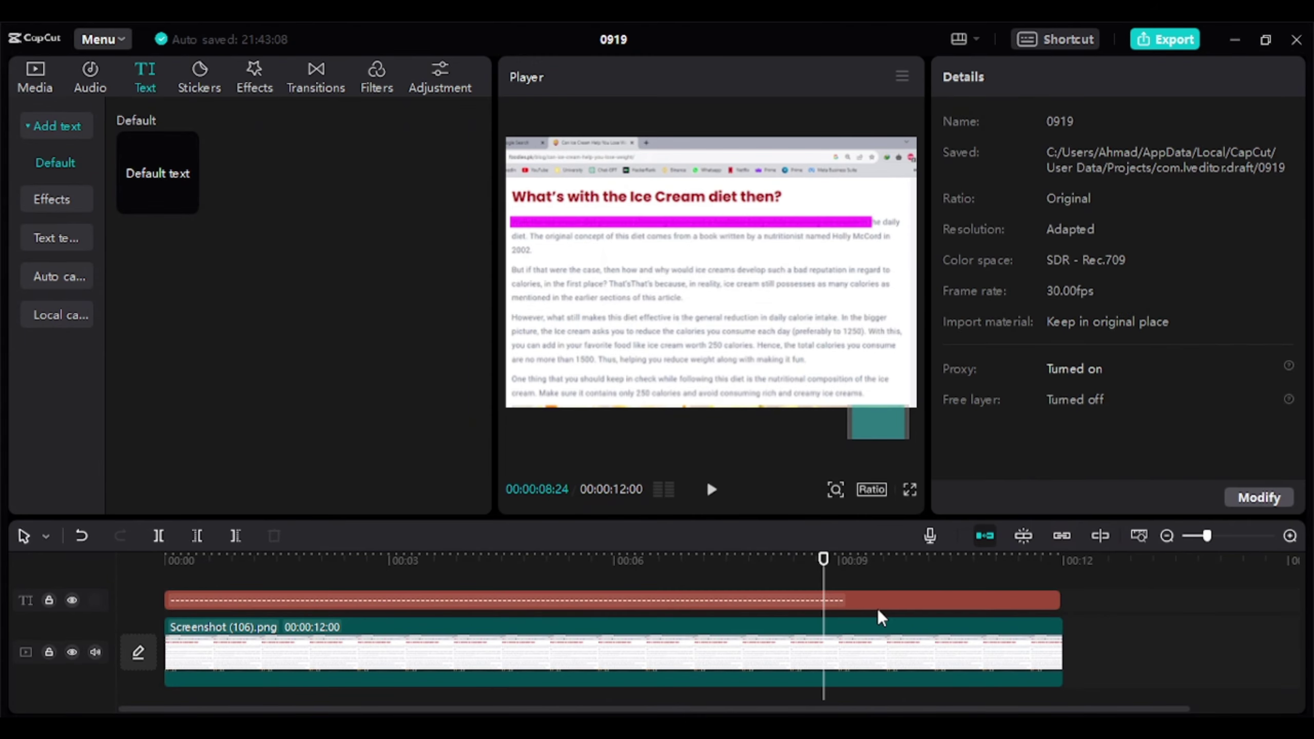
click(877, 604)
drag(728, 233, 729, 233)
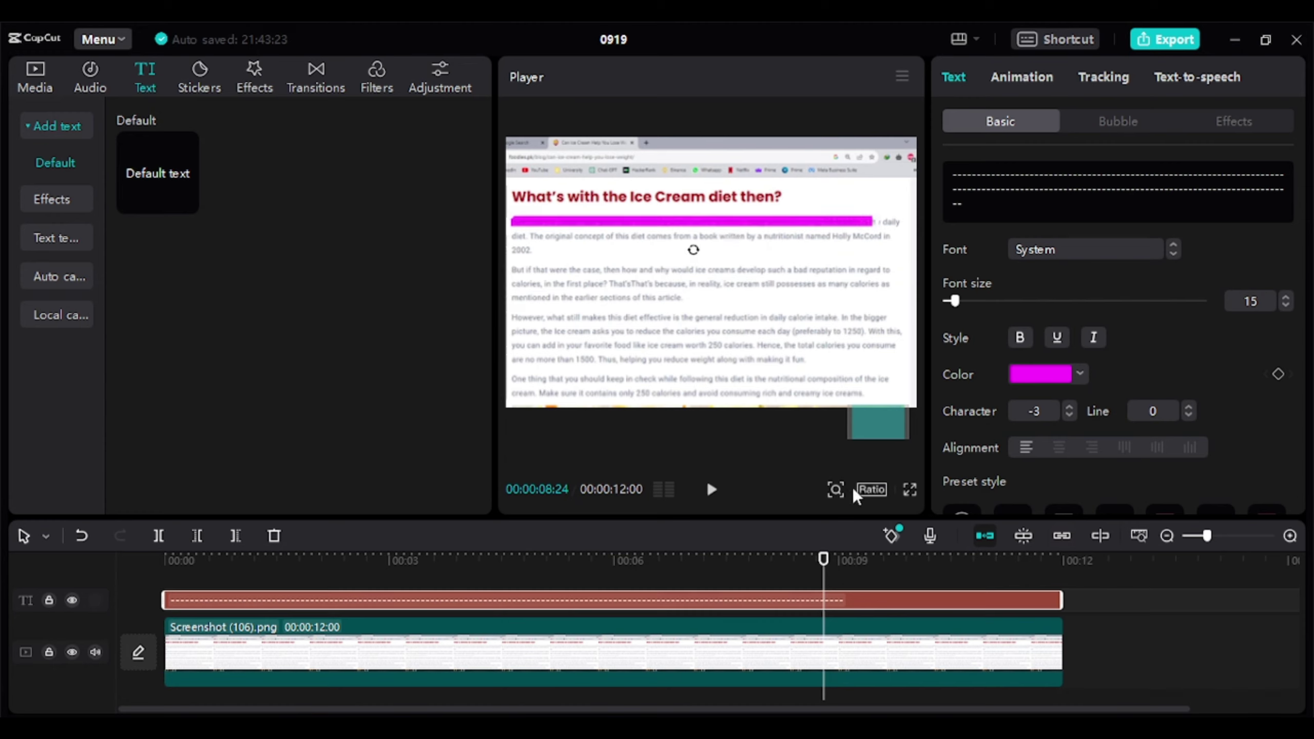
scroll(1130, 319, down, 5)
scroll(1135, 332, down, 3)
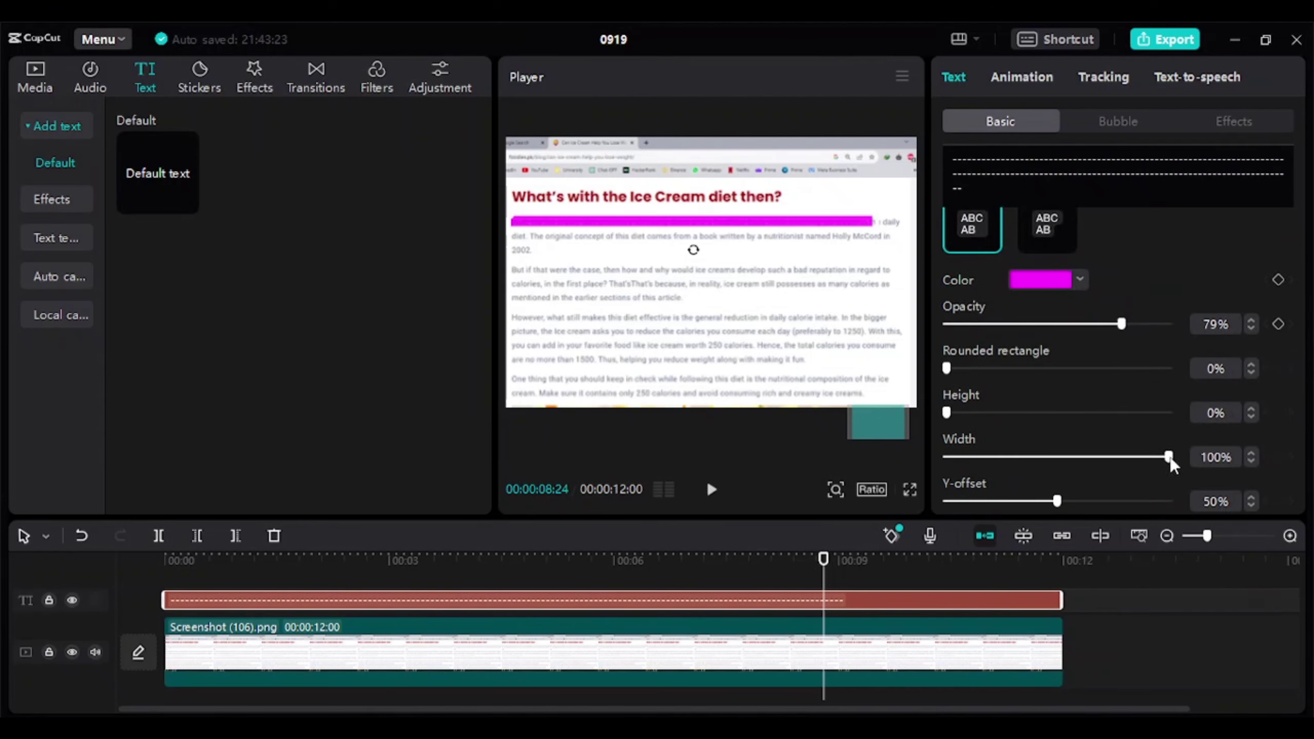
Step: Adjust background width and Y-offset, then delete dashes so the bar stops before 'in the daily'
drag(1169, 457, 1142, 457)
scroll(1147, 330, down, 3)
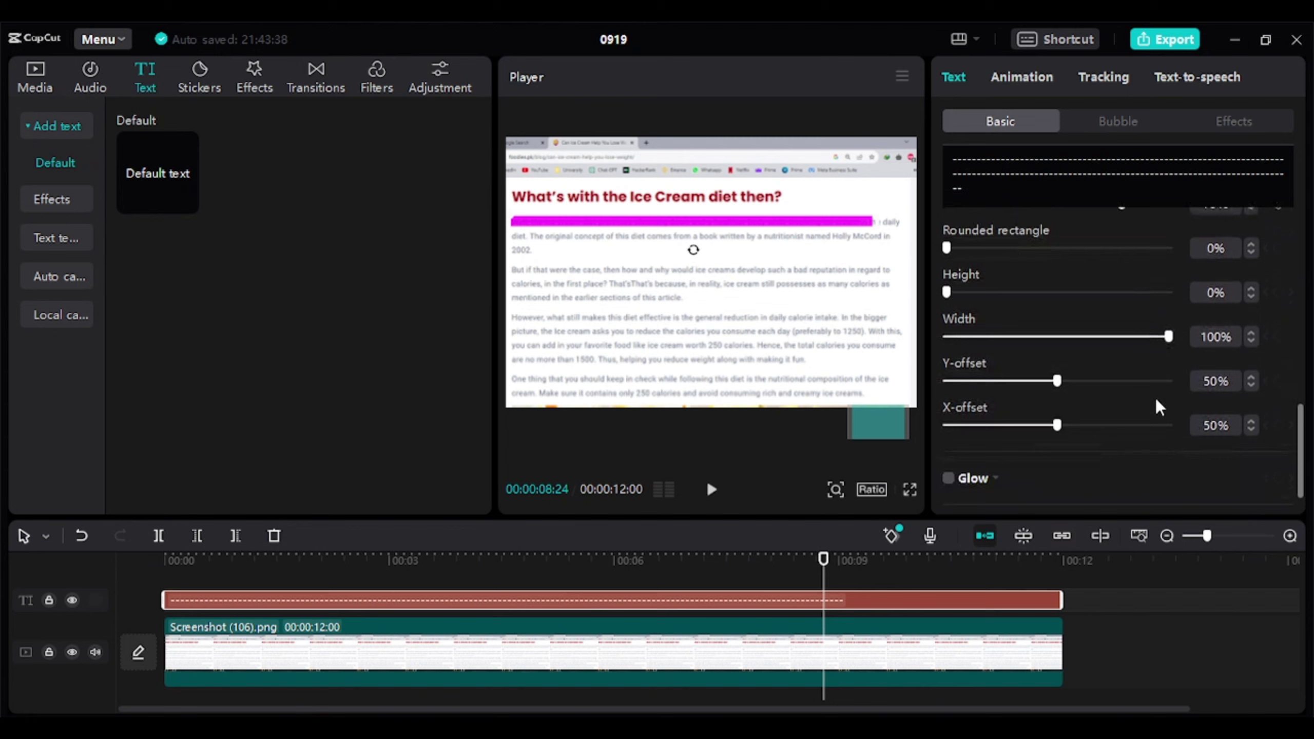
scroll(1156, 398, down, 1)
scroll(1109, 482, up, 2)
mouse_move(1059, 393)
mouse_down()
mouse_move(1039, 396)
mouse_move(1058, 440)
mouse_up()
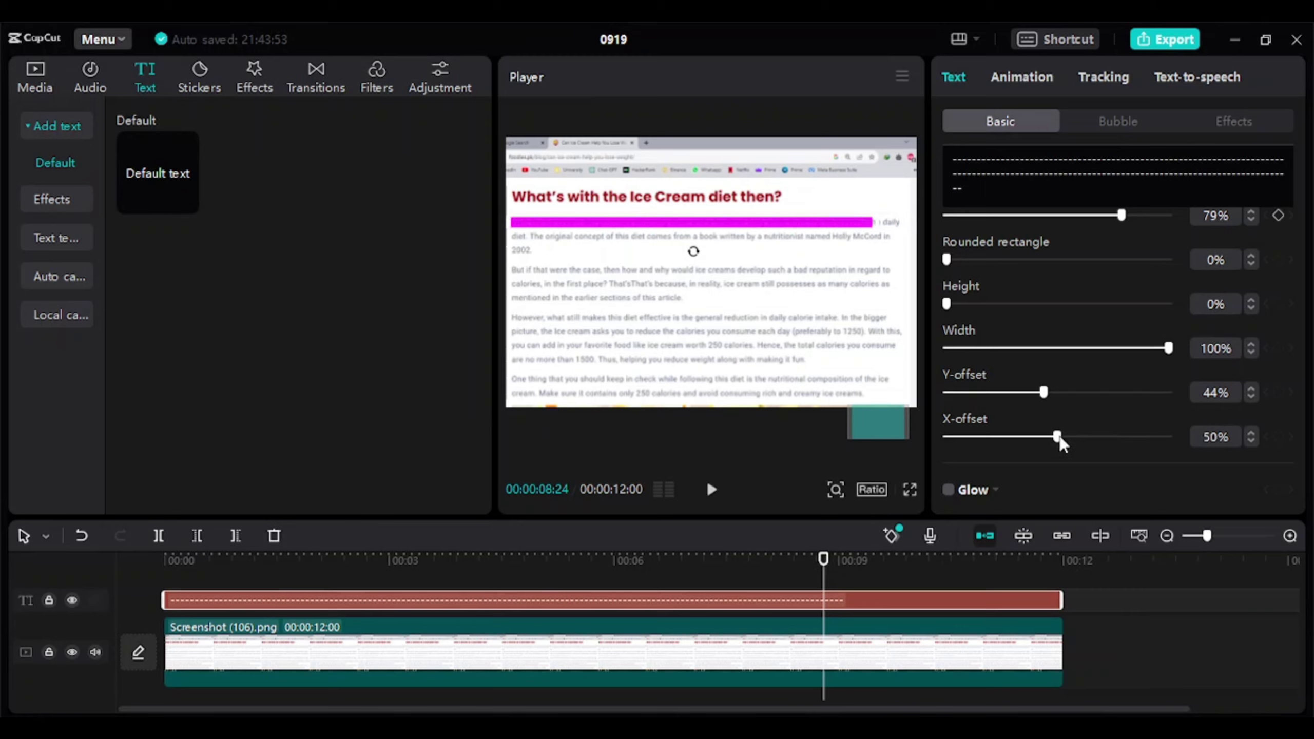
drag(1167, 349, 1168, 349)
scroll(1180, 390, up, 3)
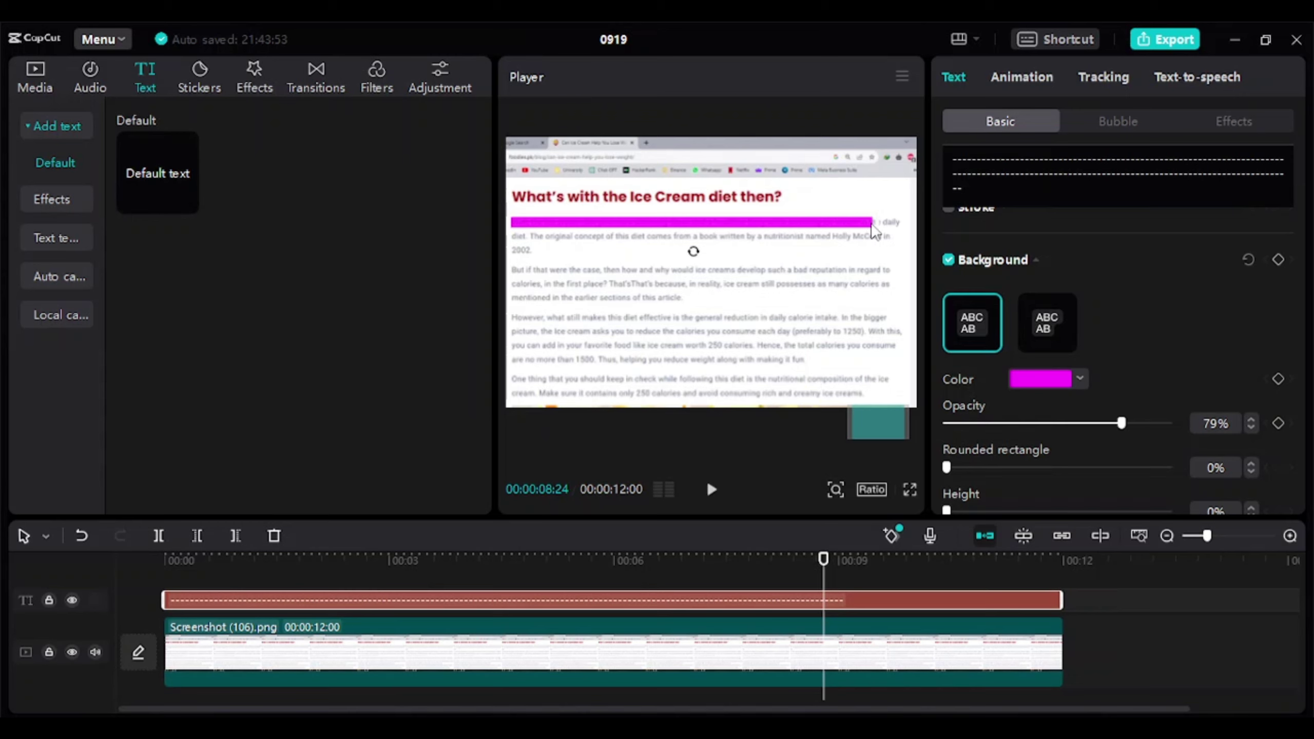
mouse_move(873, 224)
mouse_down()
mouse_move(849, 229)
mouse_move(860, 233)
mouse_up()
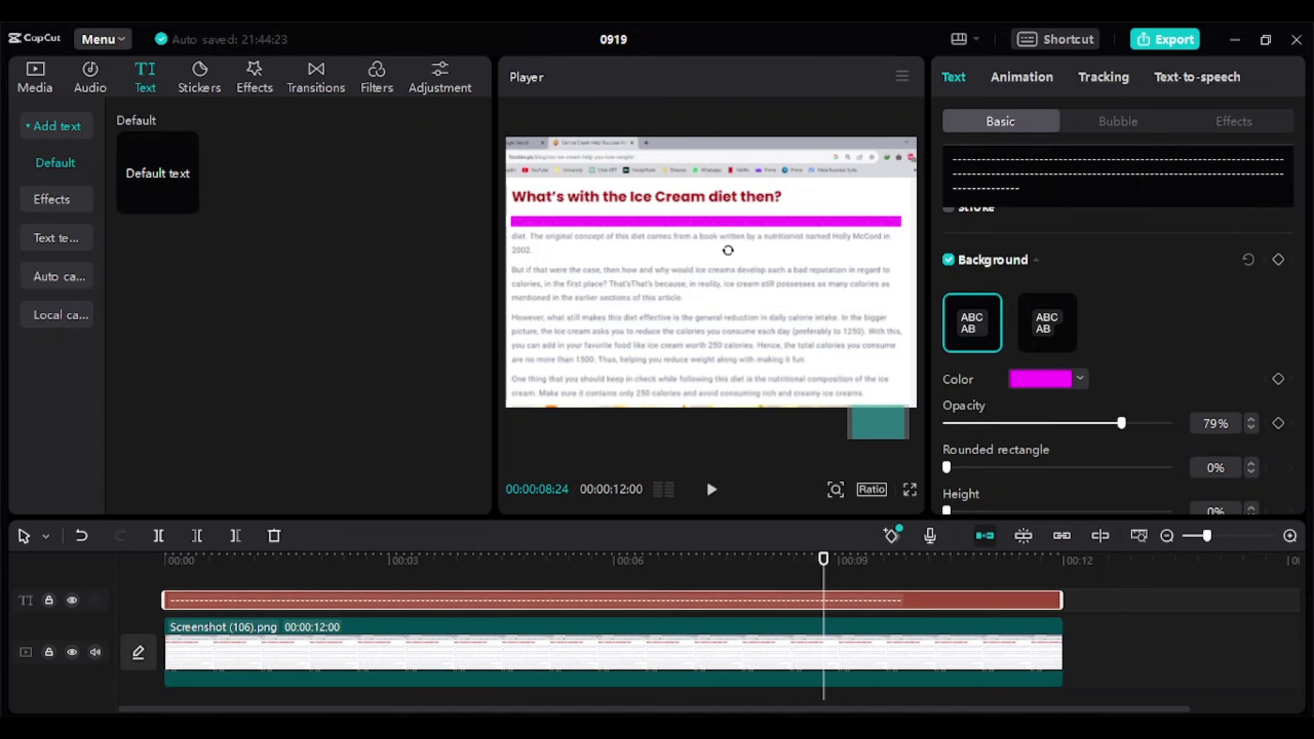
key(BackSpace)
key(BackSpace)
key(BackSpace)
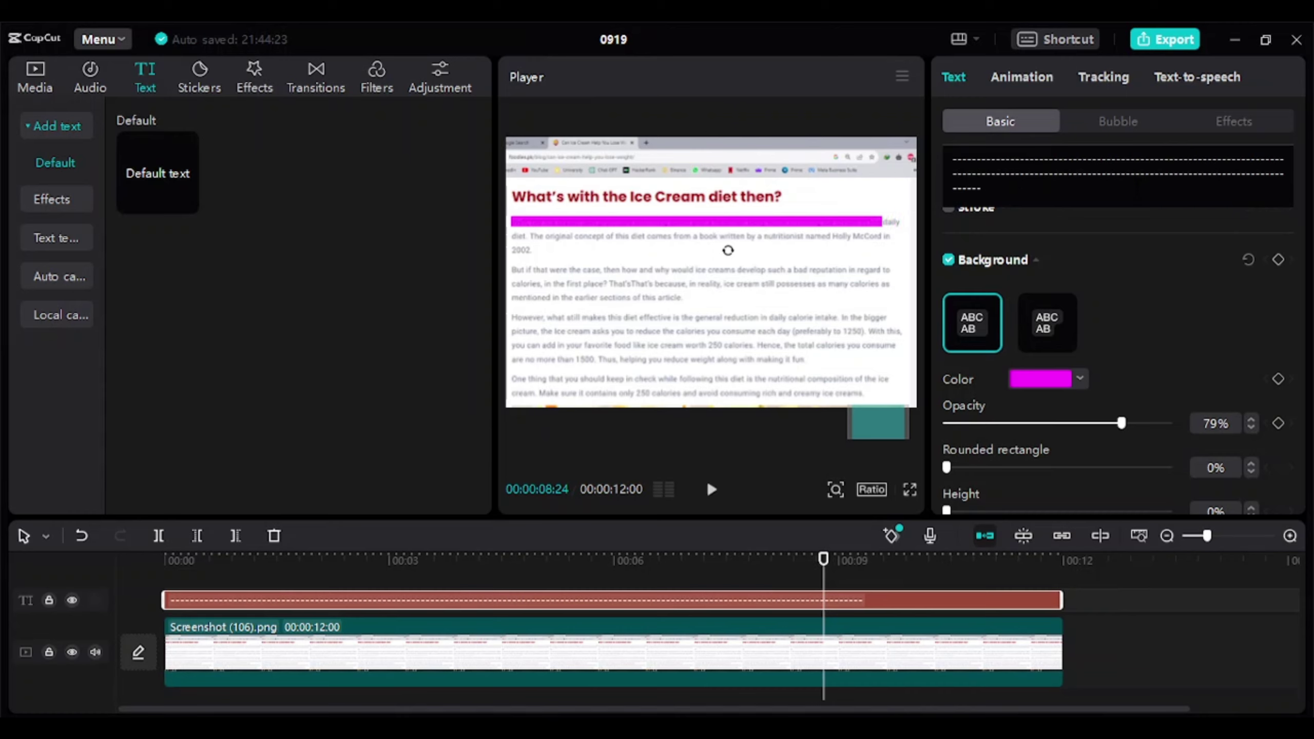
key(BackSpace)
key(BackSpace)
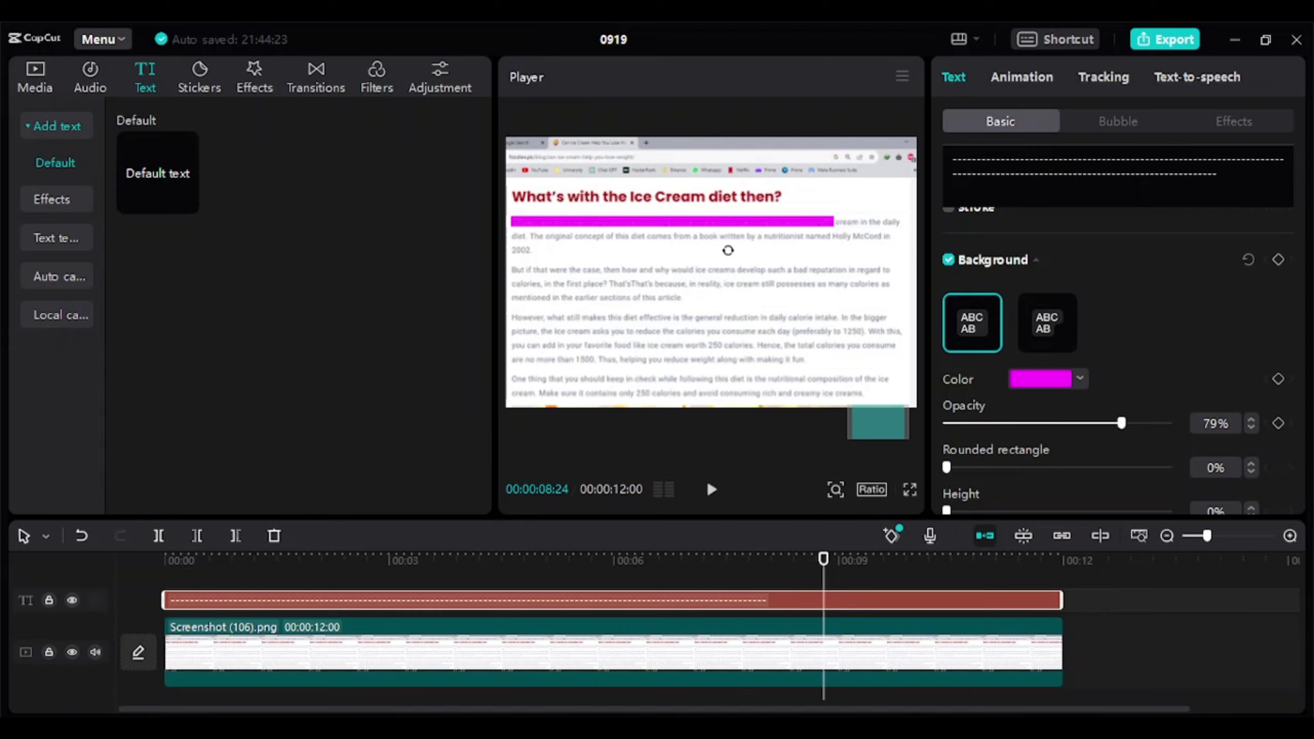
text(------------)
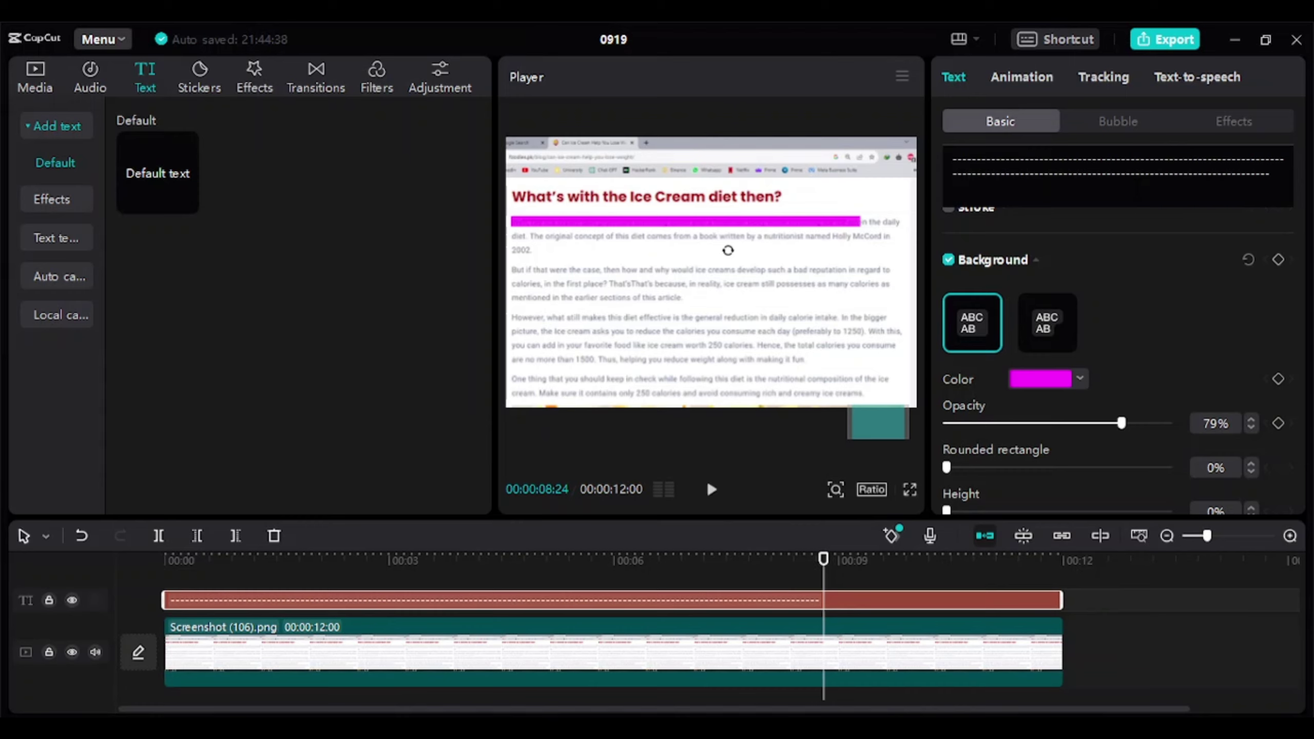
Step: Inspect the bar up close, then duplicate the text clip onto a new track with Ctrl+C/Ctrl+V
click(835, 488)
drag(796, 522, 845, 522)
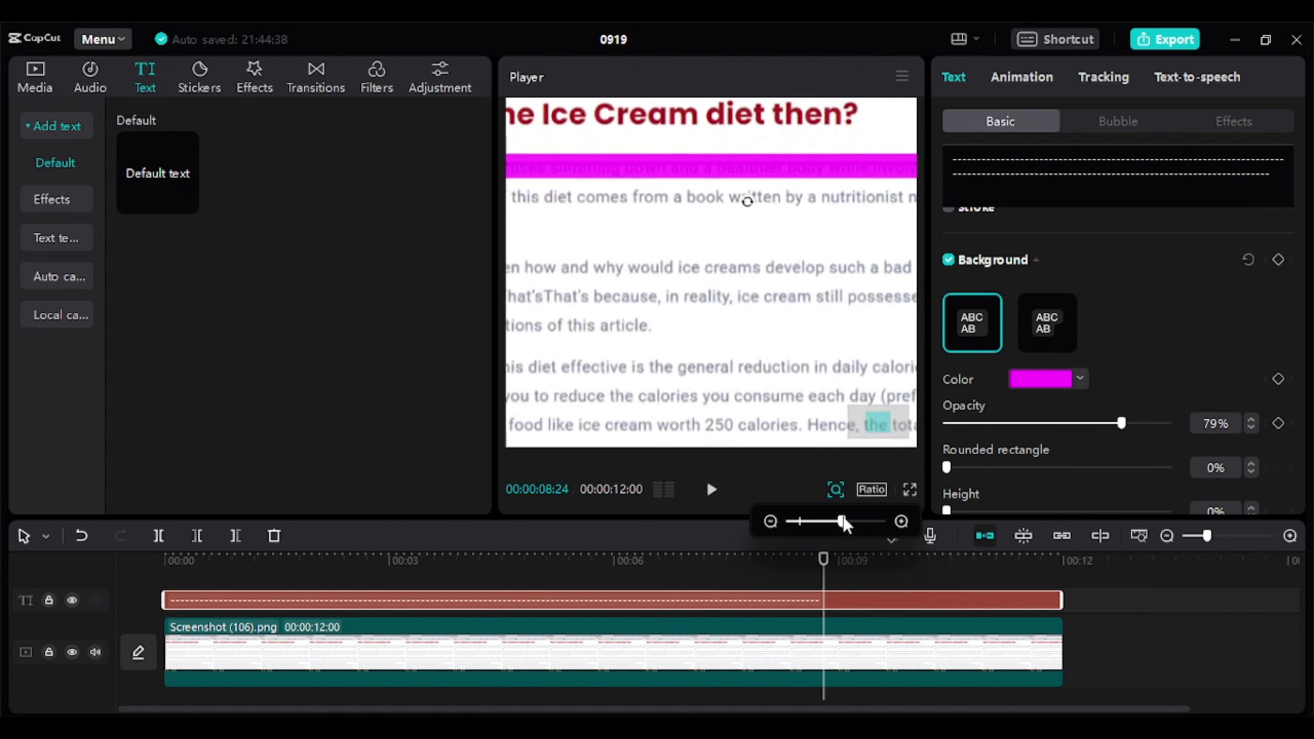
scroll(1109, 429, down, 2)
scroll(1109, 429, down, 2)
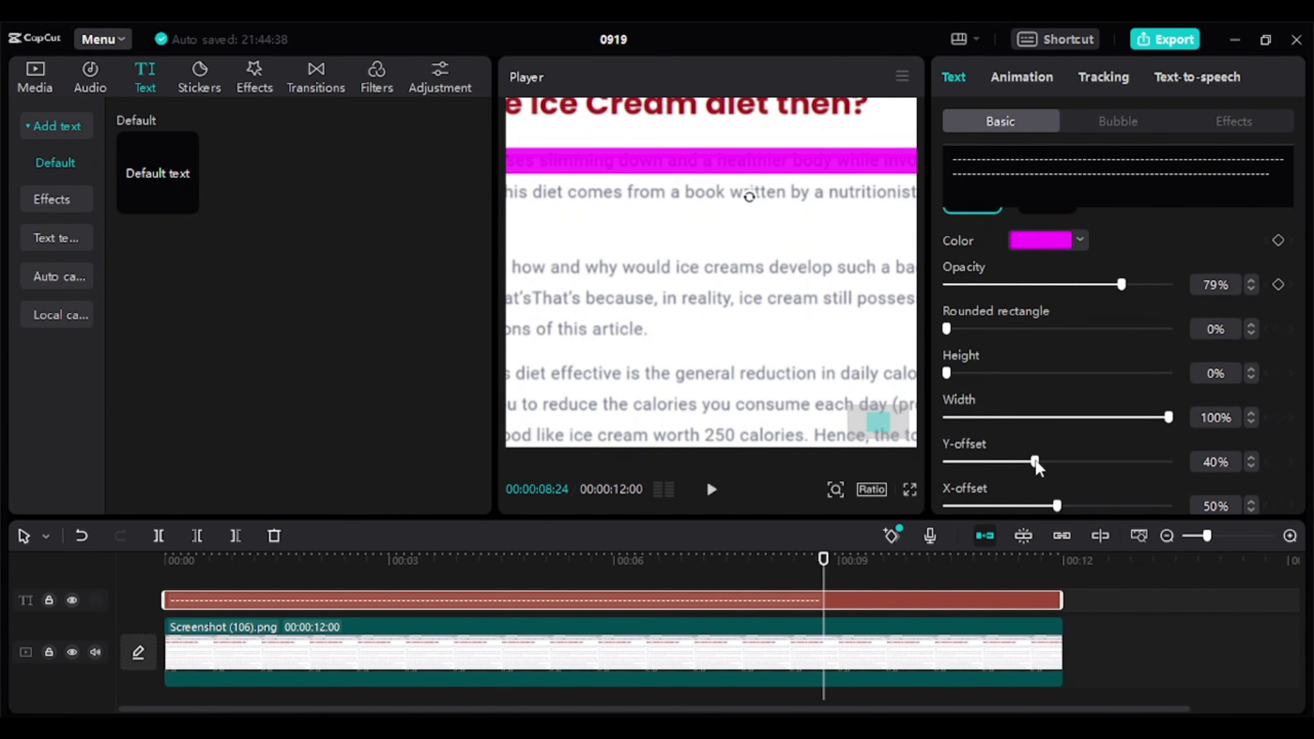
click(840, 489)
drag(846, 522, 796, 521)
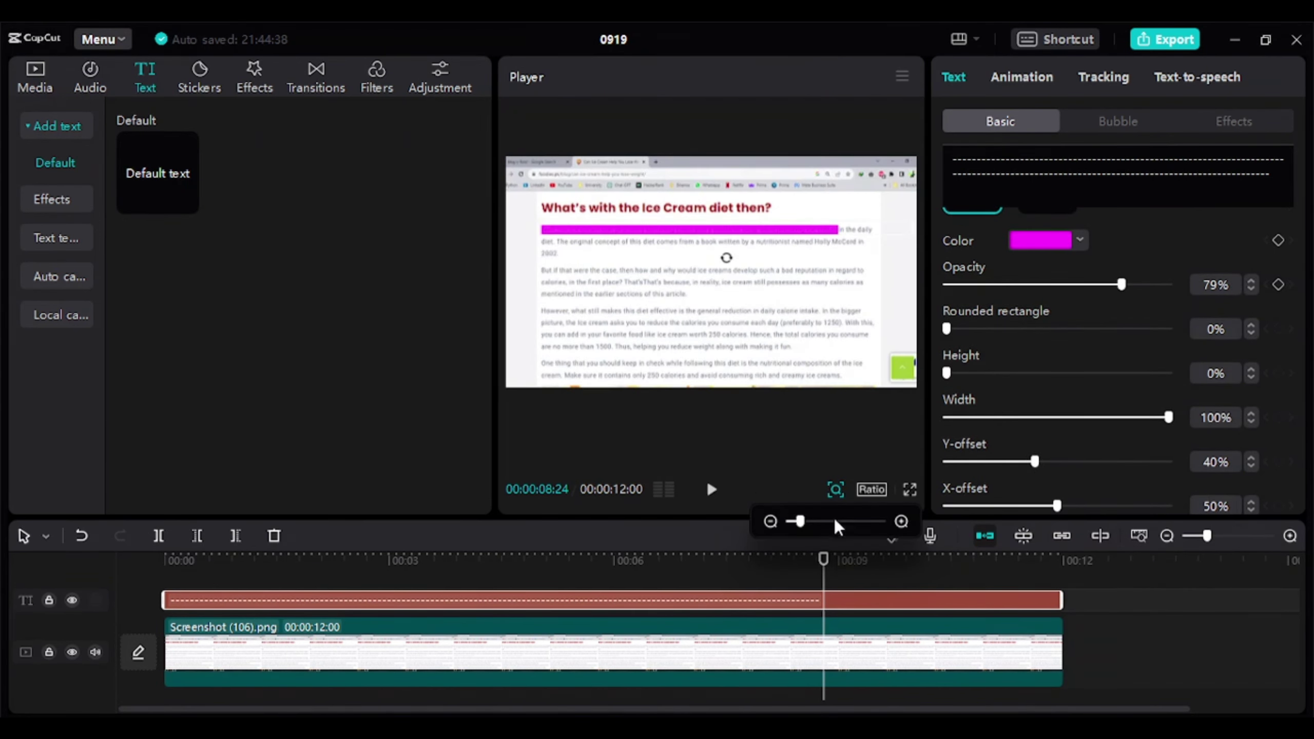
scroll(1103, 334, up, 3)
scroll(1125, 364, up, 2)
scroll(1126, 364, down, 1)
drag(1121, 446, 1175, 446)
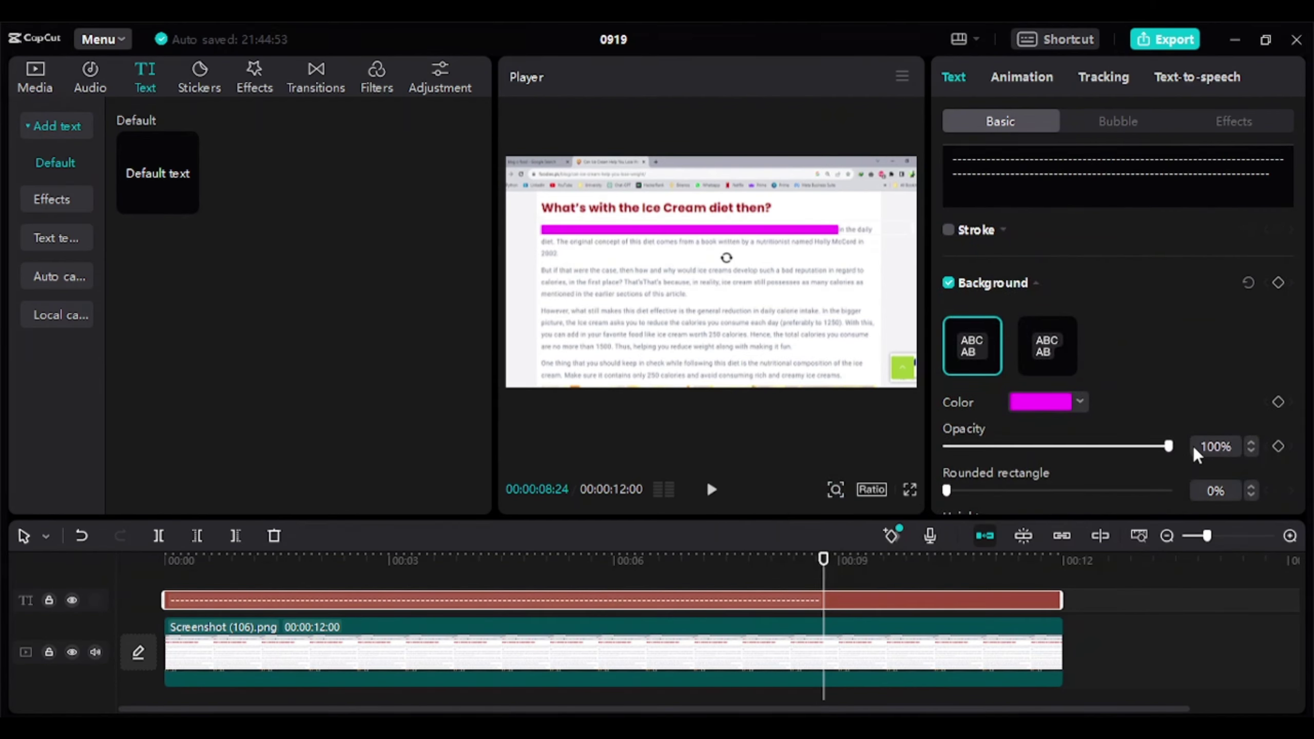
key(ctrl+c)
key(ctrl+v)
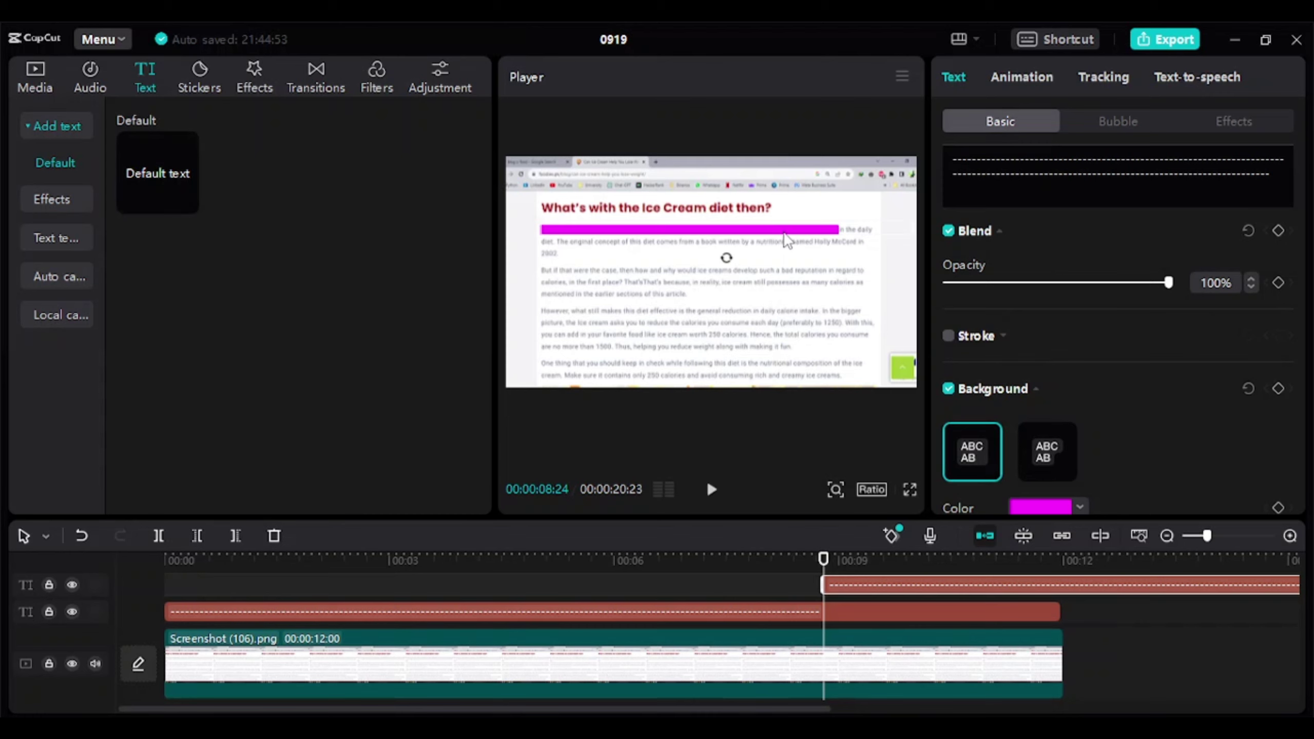
Step: Move the duplicate bar onto a lower article line and place its clip after the first bar
drag(788, 240, 780, 277)
drag(897, 588, 370, 587)
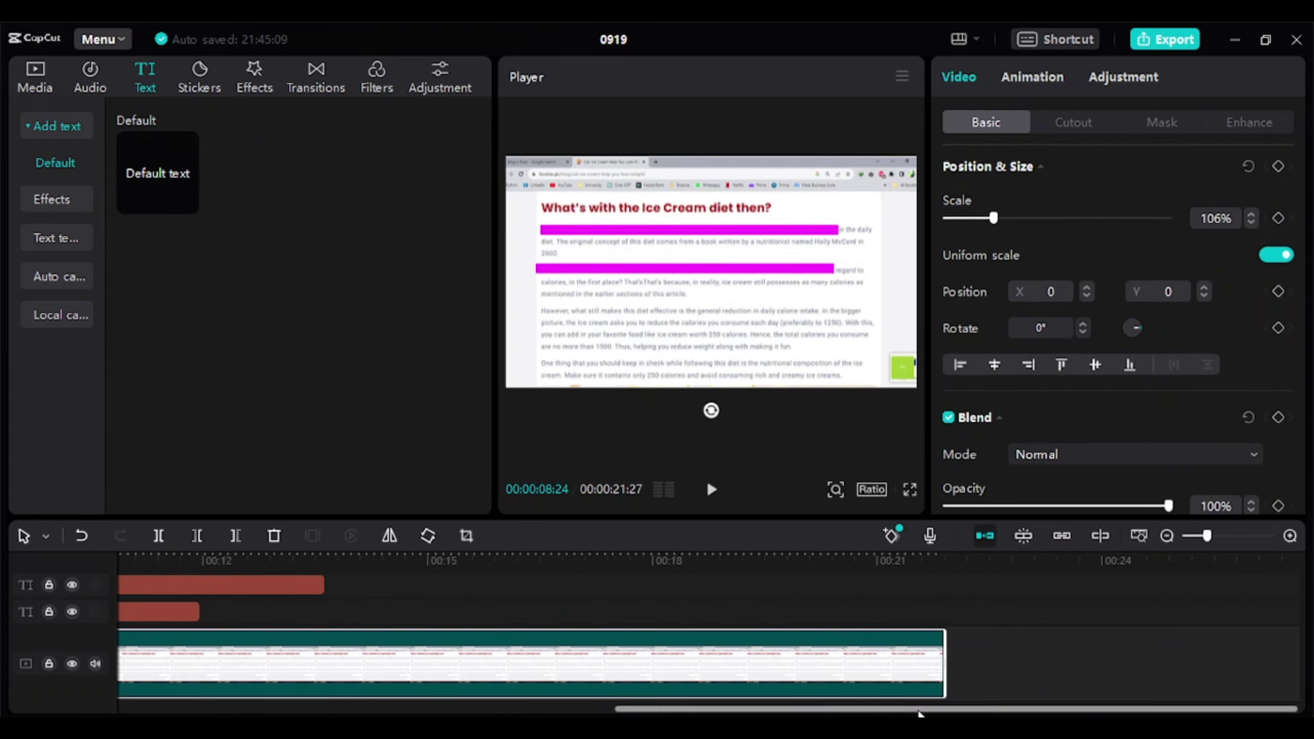
drag(1207, 535, 1197, 535)
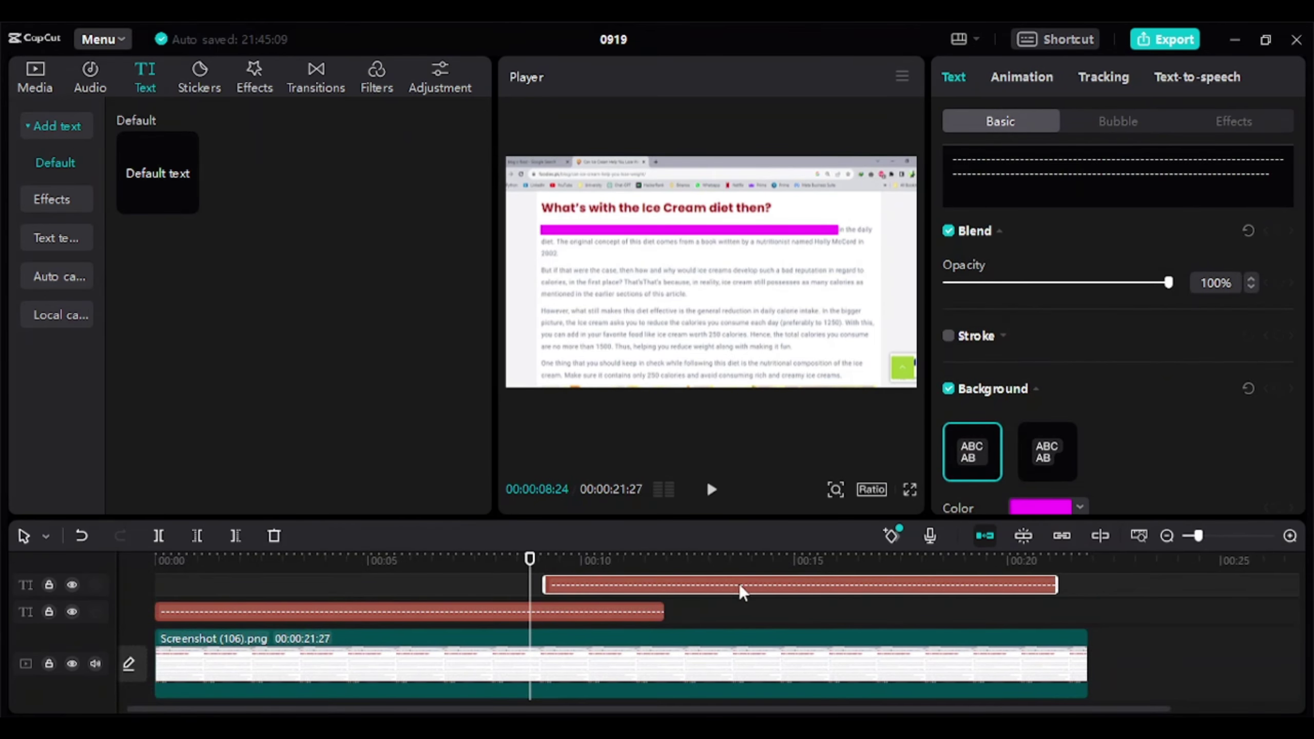
drag(741, 592, 785, 613)
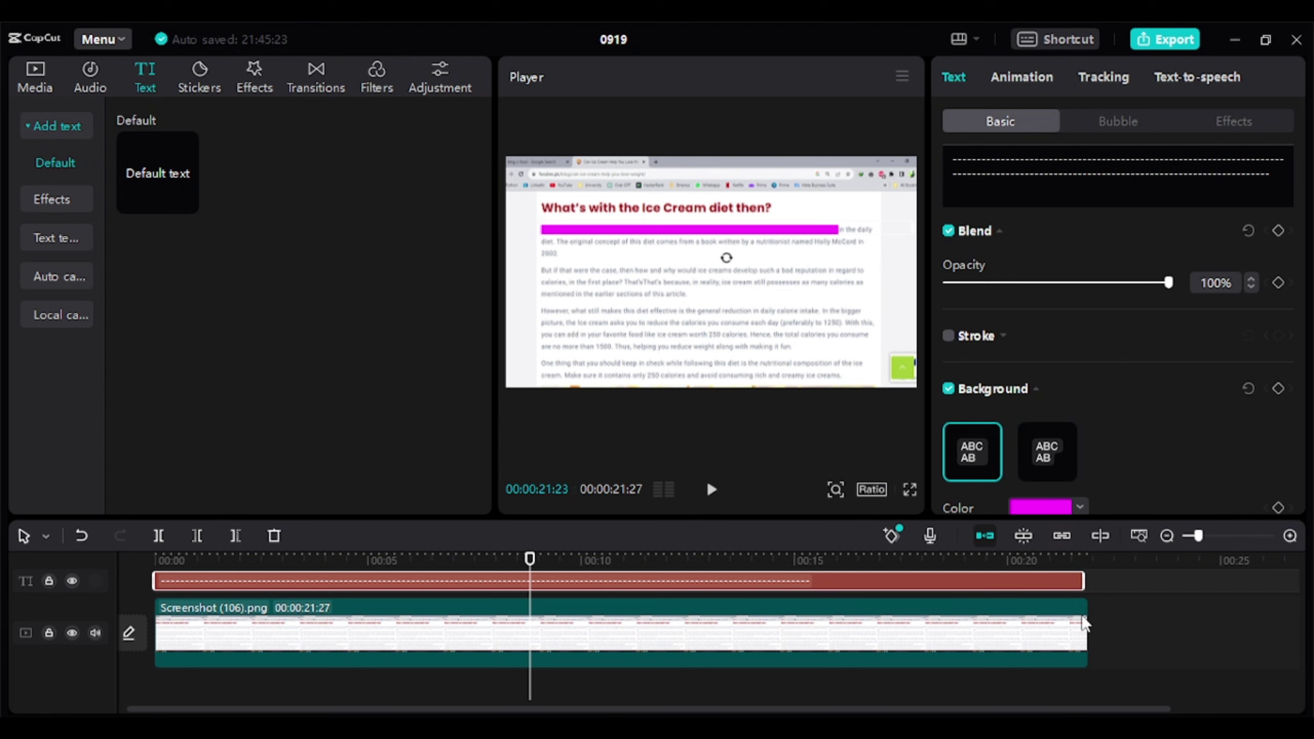
click(734, 585)
scroll(643, 603, down, 2)
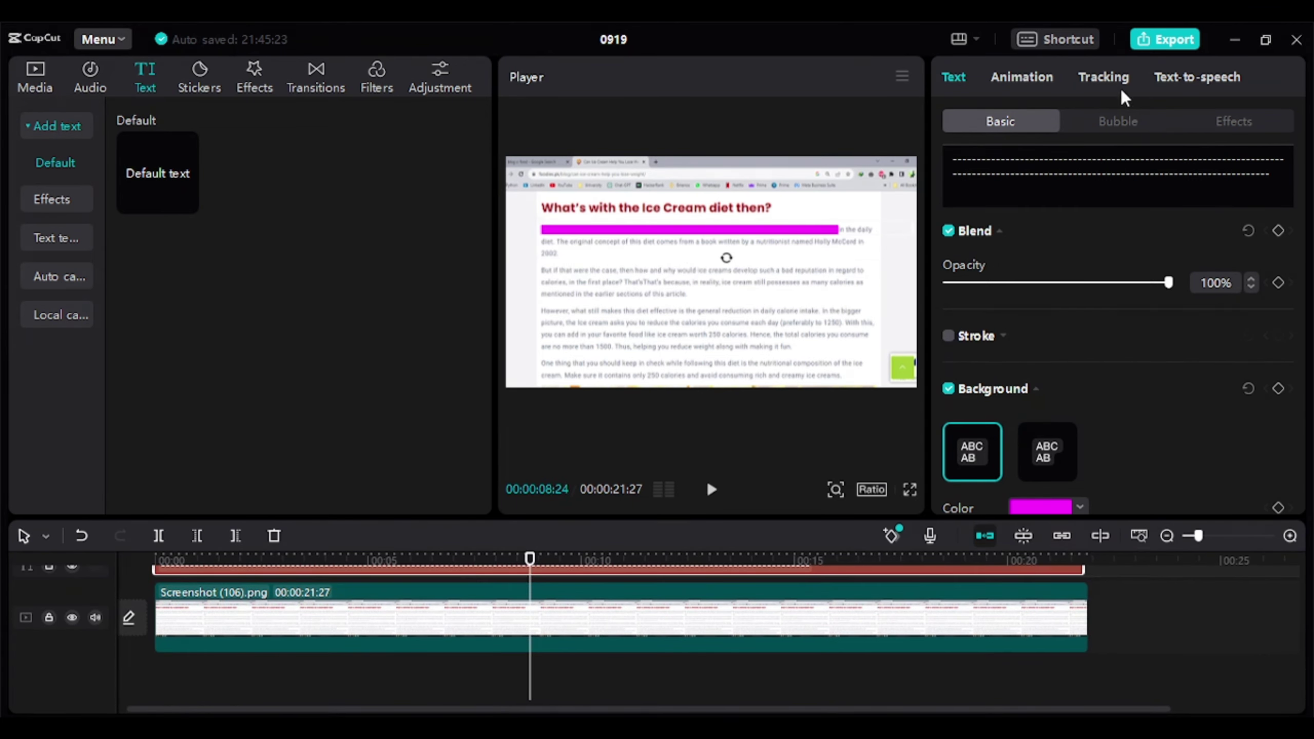
Step: Give the first bar a Wipe Right In animation, settling its duration around 2.6 seconds
click(1022, 77)
scroll(1085, 405, down, 3)
scroll(1058, 298, down, 3)
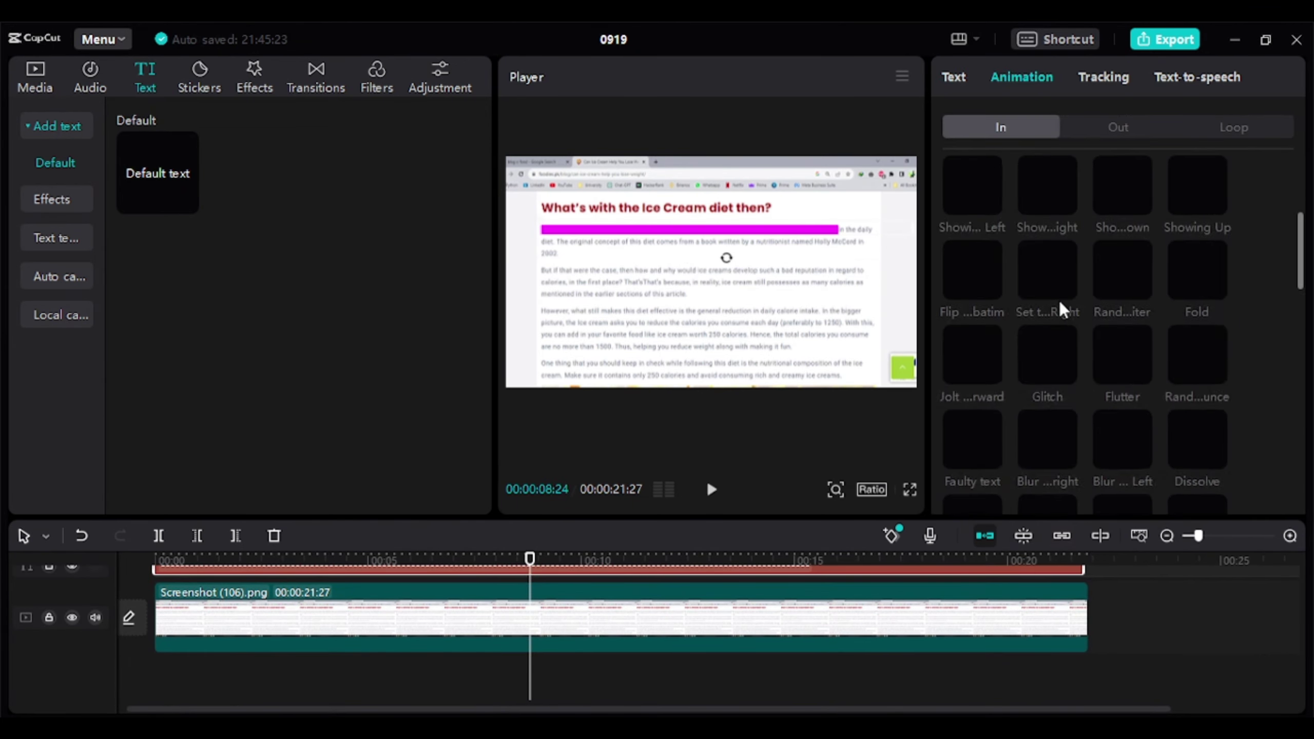
scroll(1059, 298, down, 3)
scroll(1042, 379, down, 3)
scroll(1068, 342, down, 3)
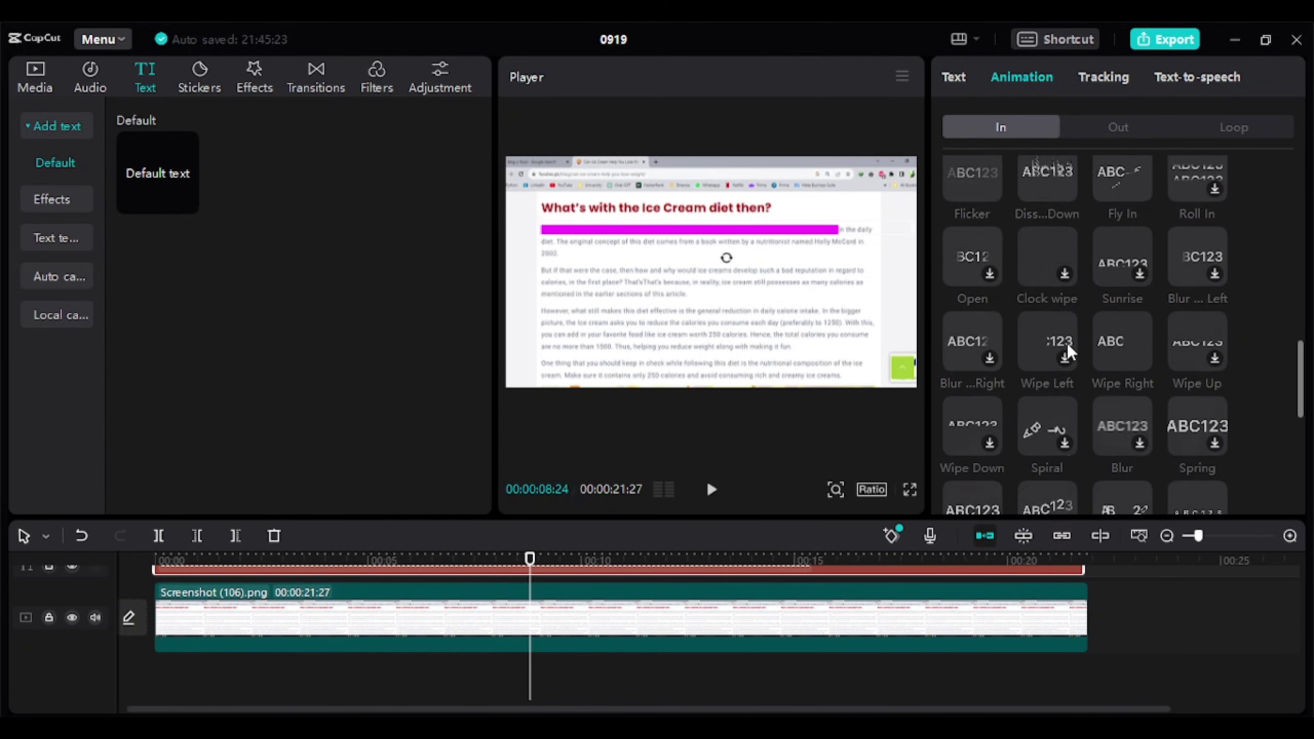
click(1128, 339)
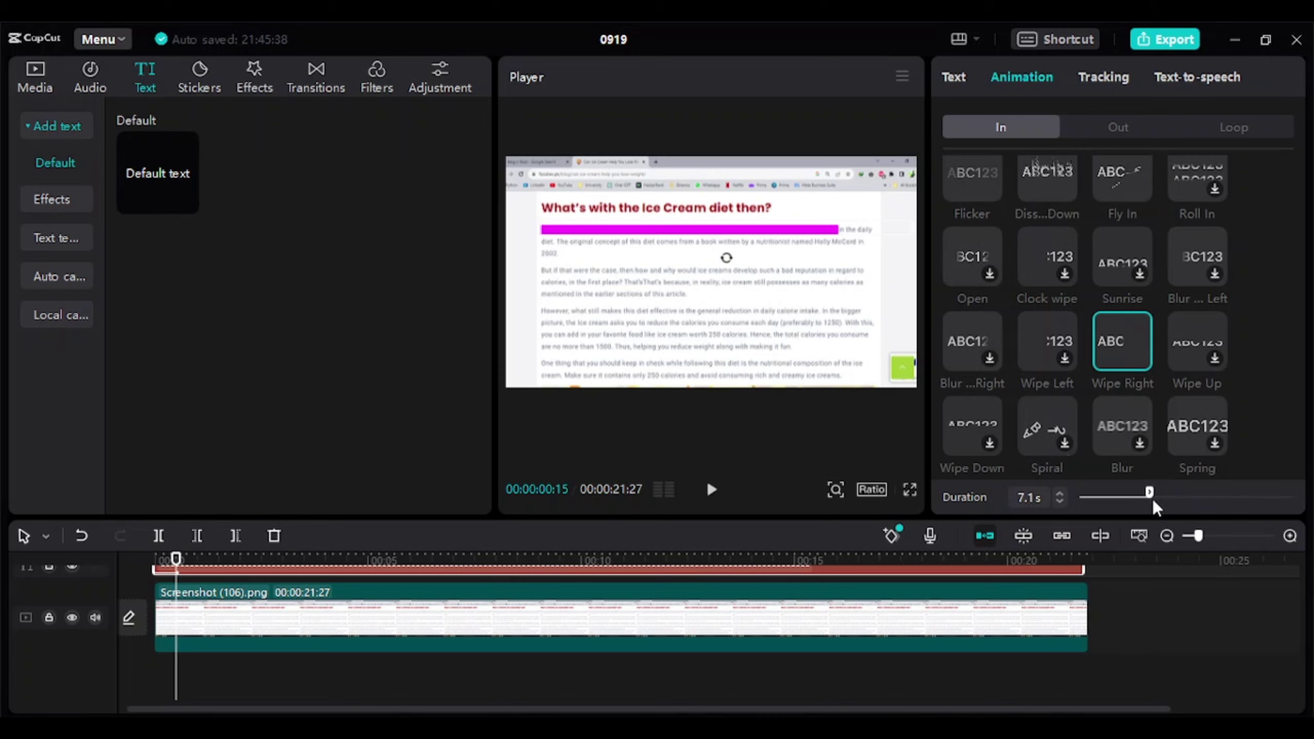
drag(1149, 496, 1110, 497)
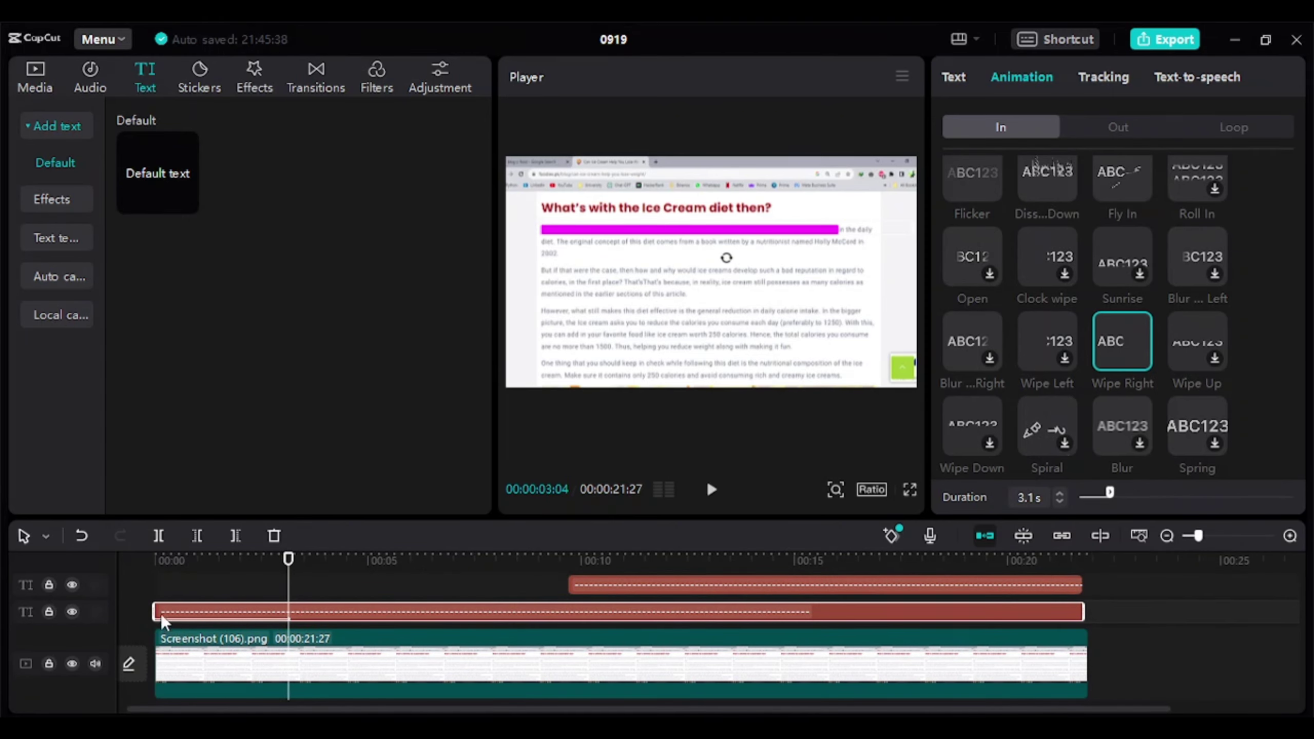
drag(1110, 497, 1135, 497)
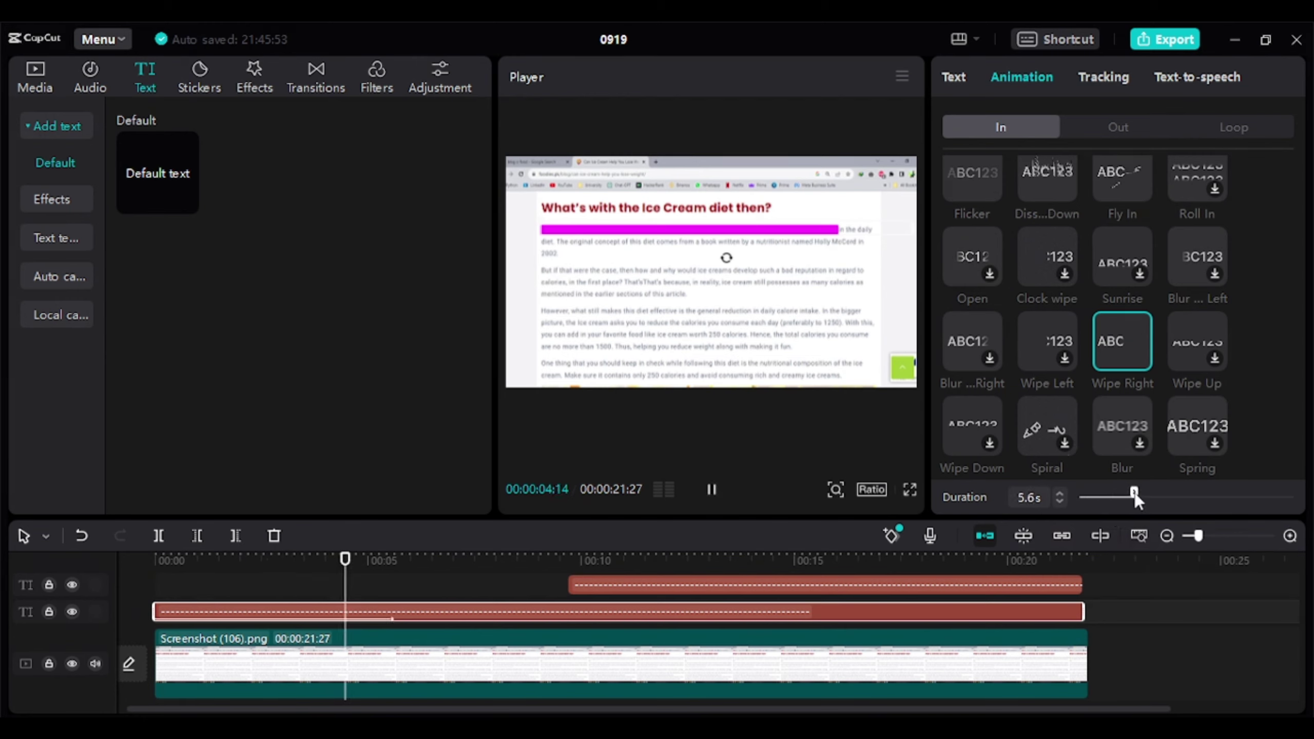
drag(1135, 497, 1104, 497)
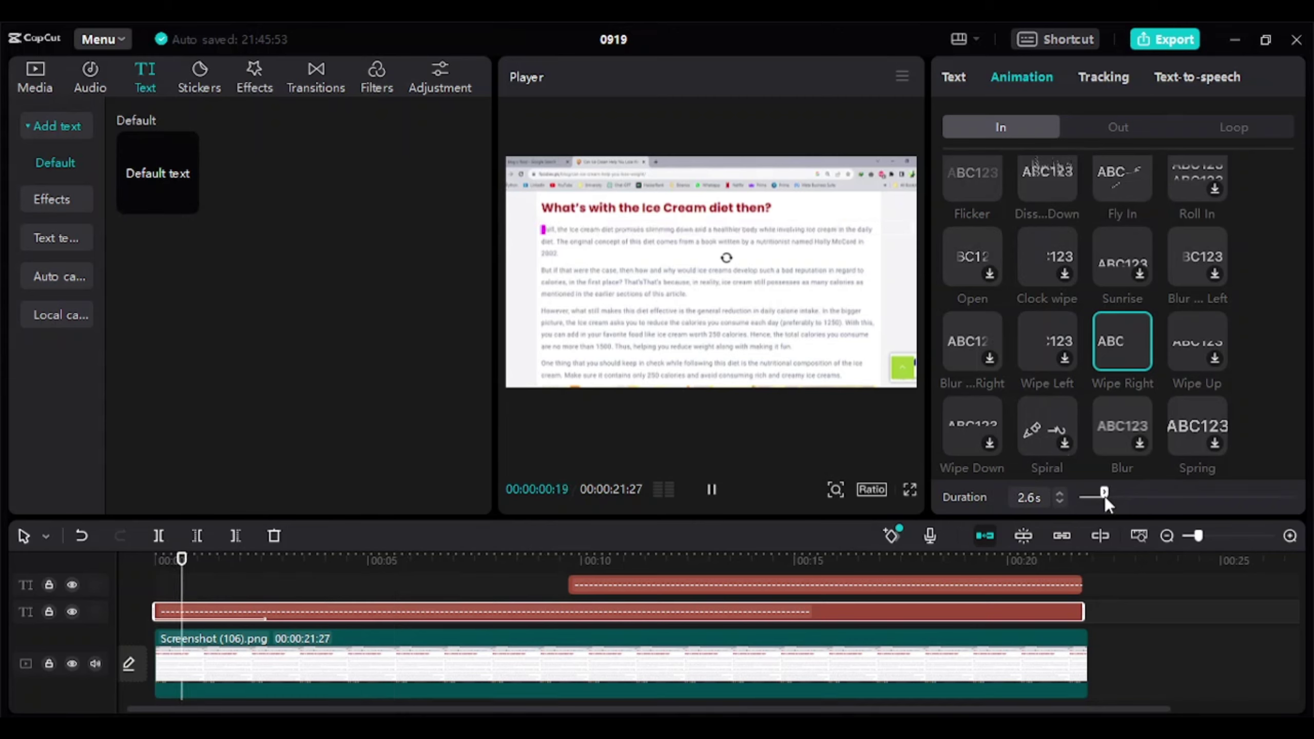
Step: Apply a 2.5-second Wipe Right In animation to the second bar clip
click(694, 588)
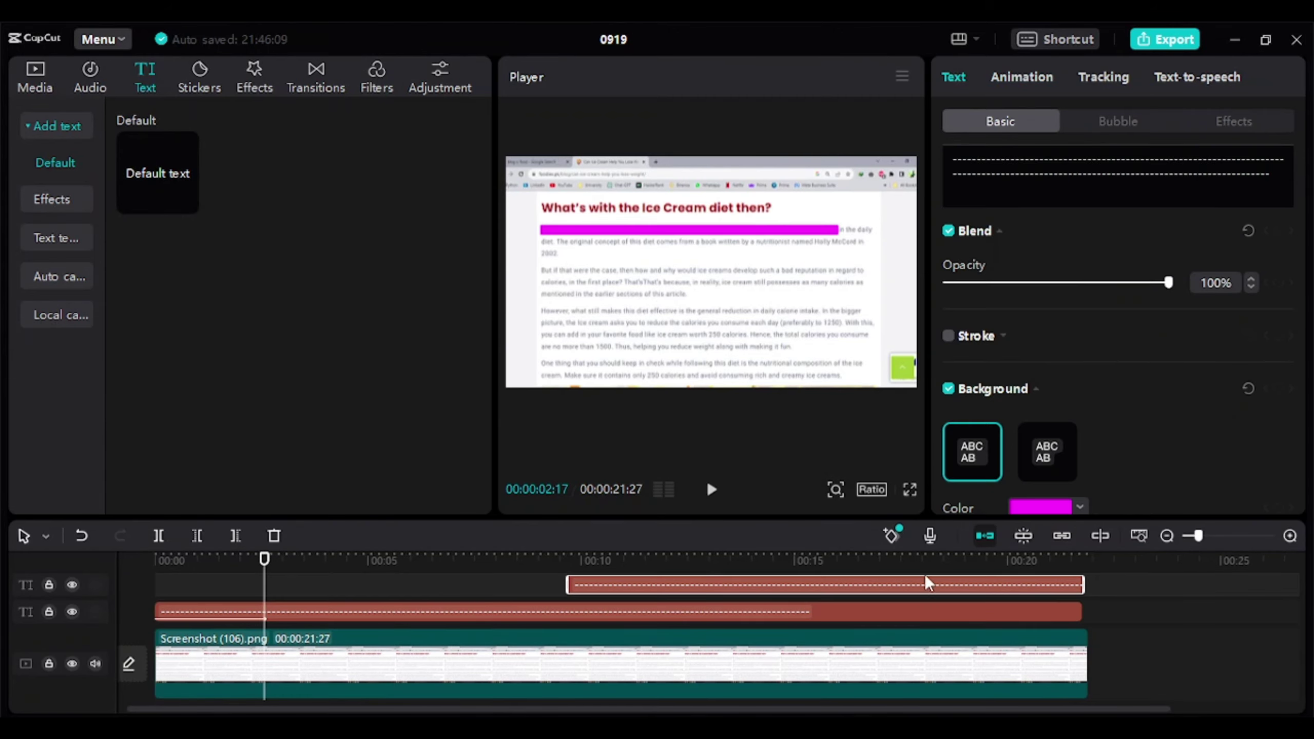
click(1021, 77)
click(1122, 347)
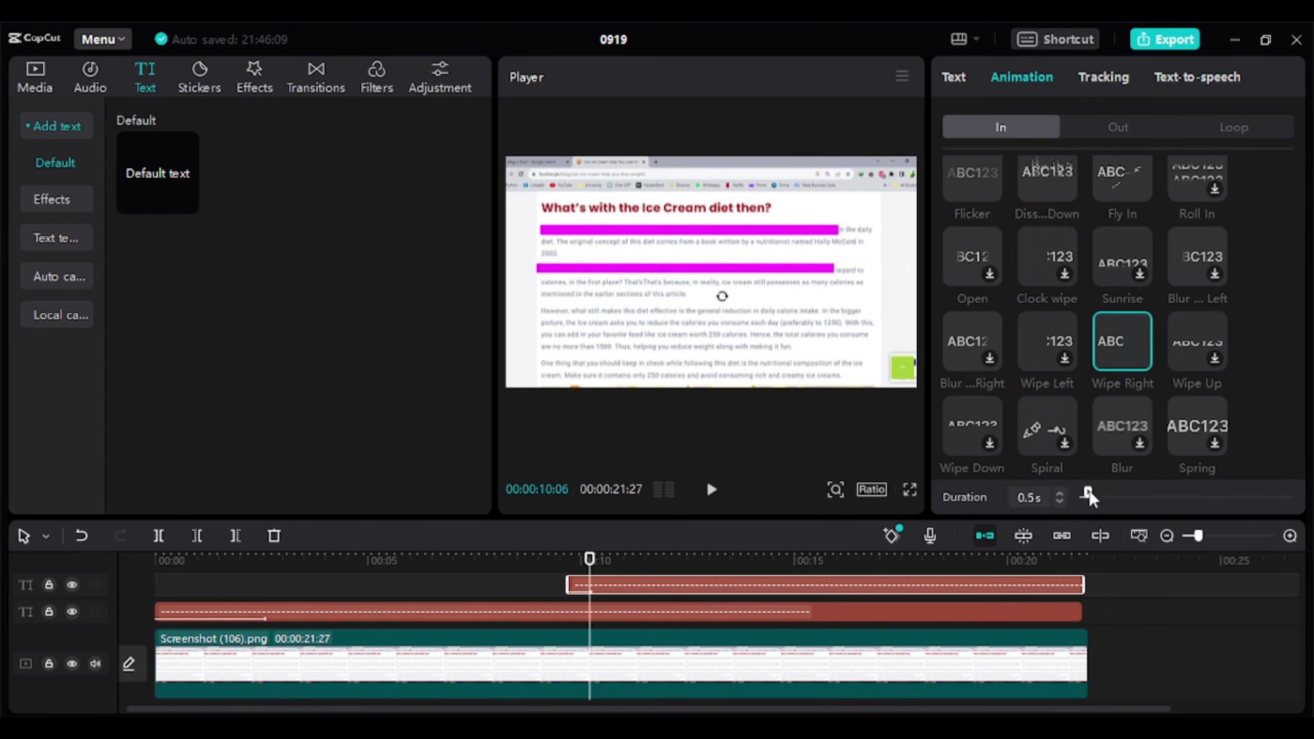
drag(1129, 497, 1123, 497)
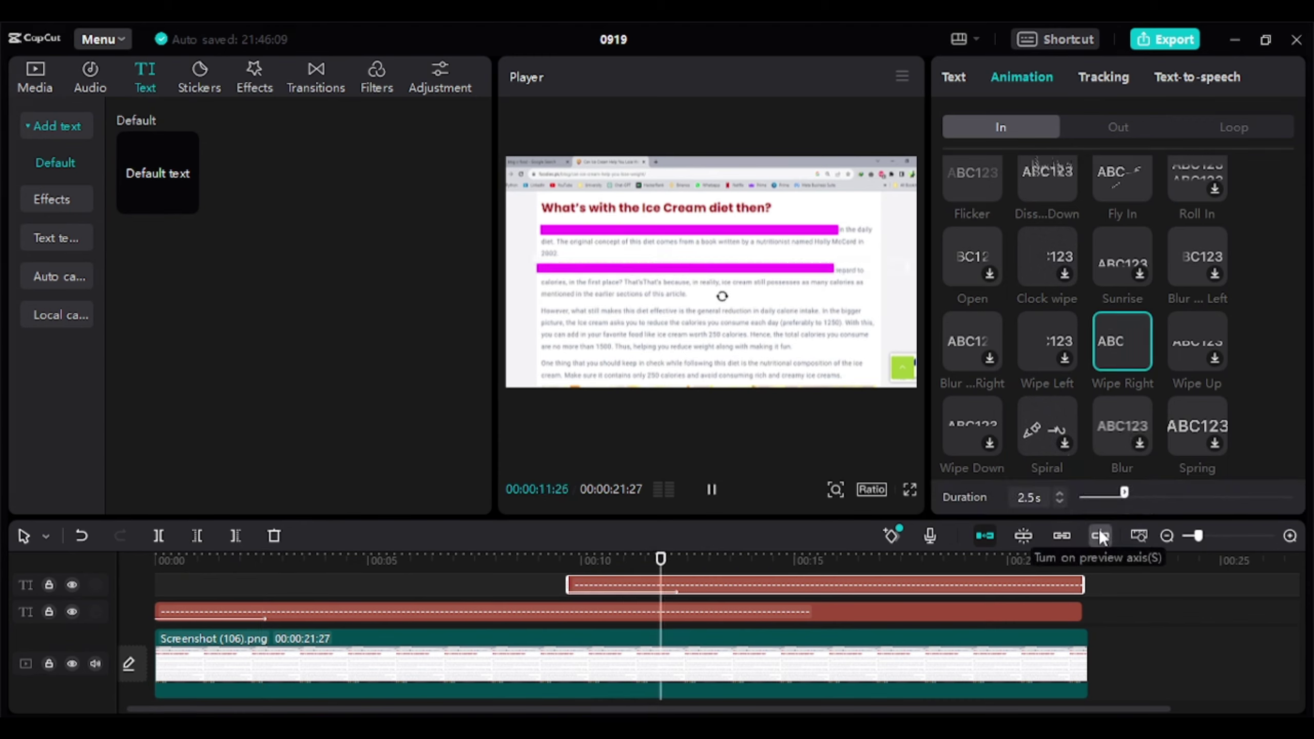
Step: Magnify the preview around the bars and restore the bar background to 100% opacity
click(836, 489)
drag(800, 522, 834, 522)
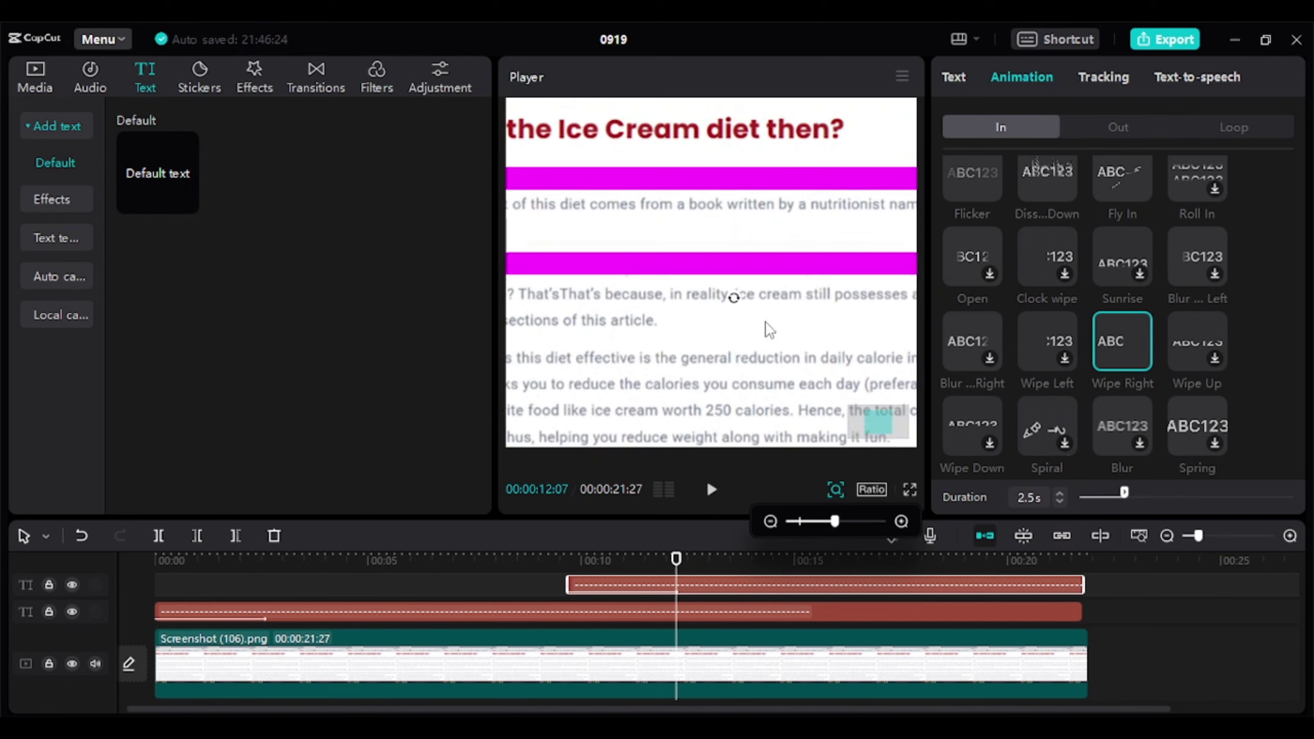
click(954, 77)
scroll(1098, 370, down, 5)
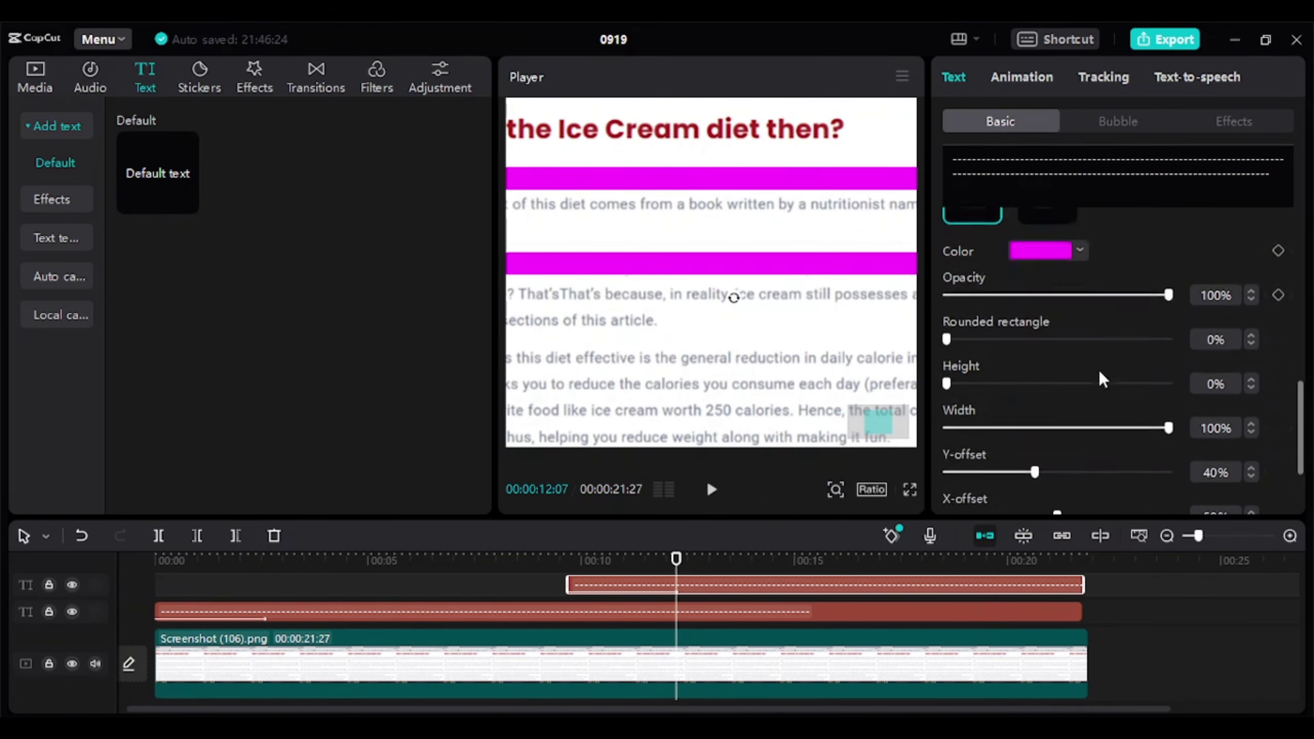
scroll(1098, 370, up, 3)
scroll(1097, 369, down, 3)
drag(1166, 481, 980, 481)
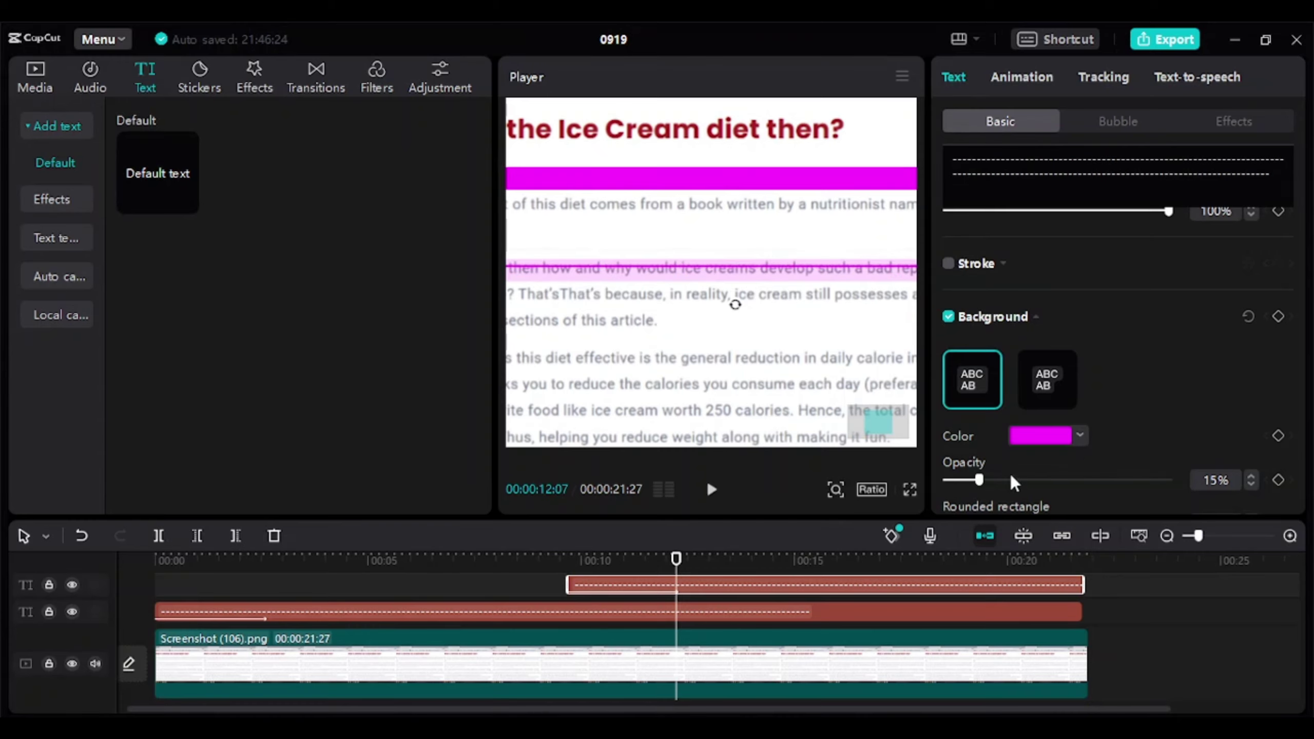
drag(979, 481, 1168, 481)
Step: Merge both magenta bar clips into Compound clip1
click(542, 614)
right_click(493, 616)
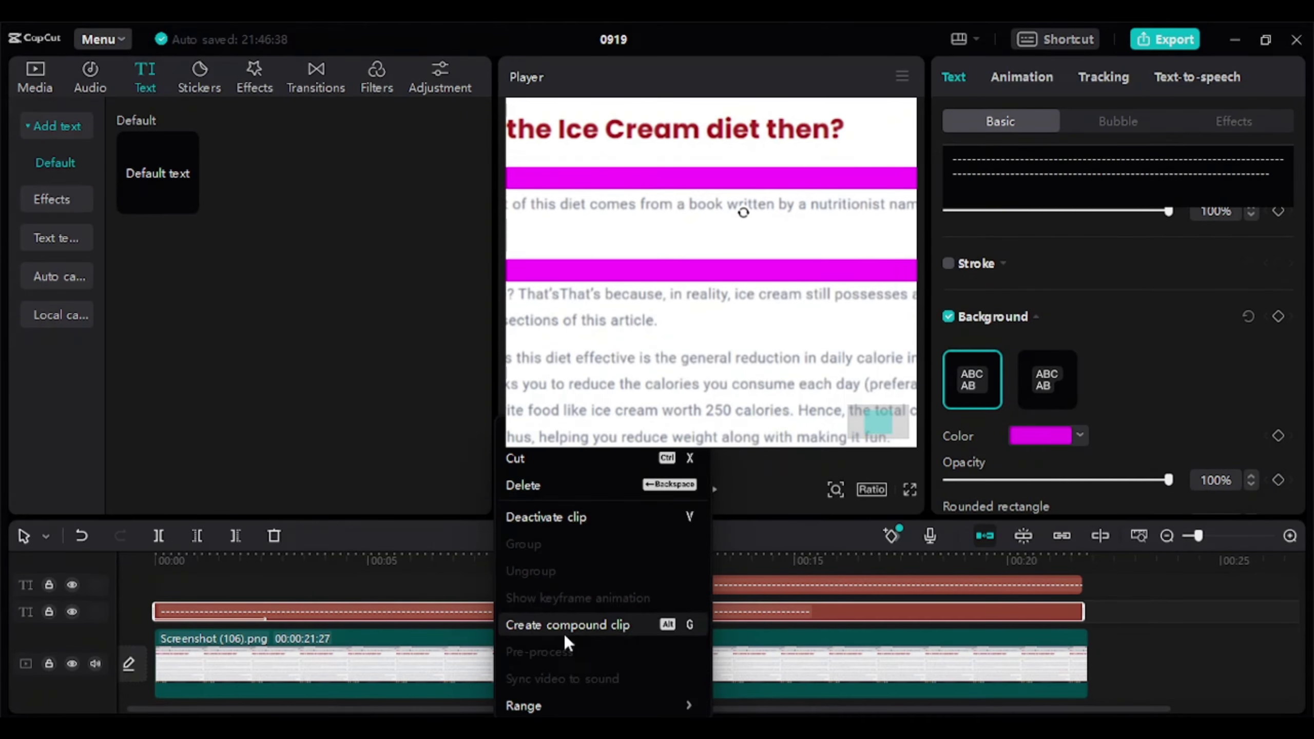
click(563, 624)
click(844, 583)
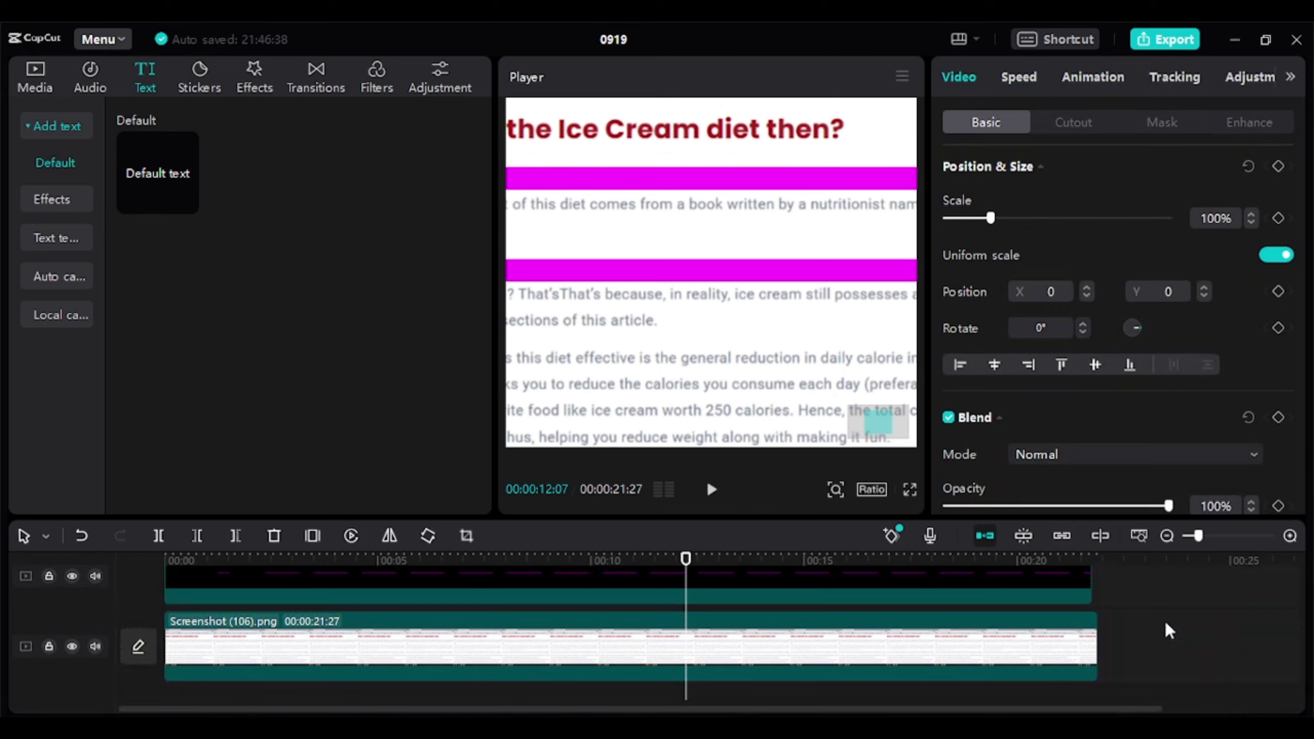
scroll(1164, 626, up, 1)
Step: Set the compound clip's blend mode to Multiply
click(1107, 454)
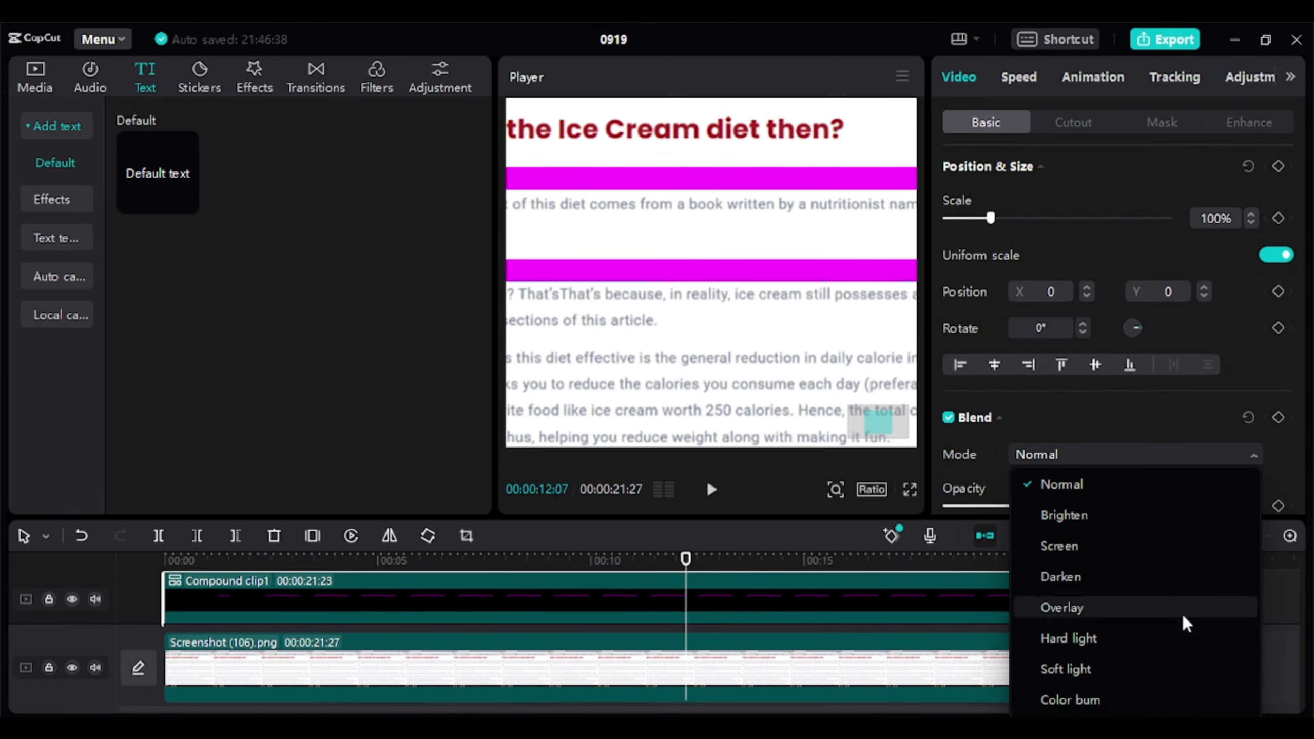
click(1307, 639)
scroll(1158, 381, down, 5)
scroll(1159, 382, up, 2)
click(1135, 202)
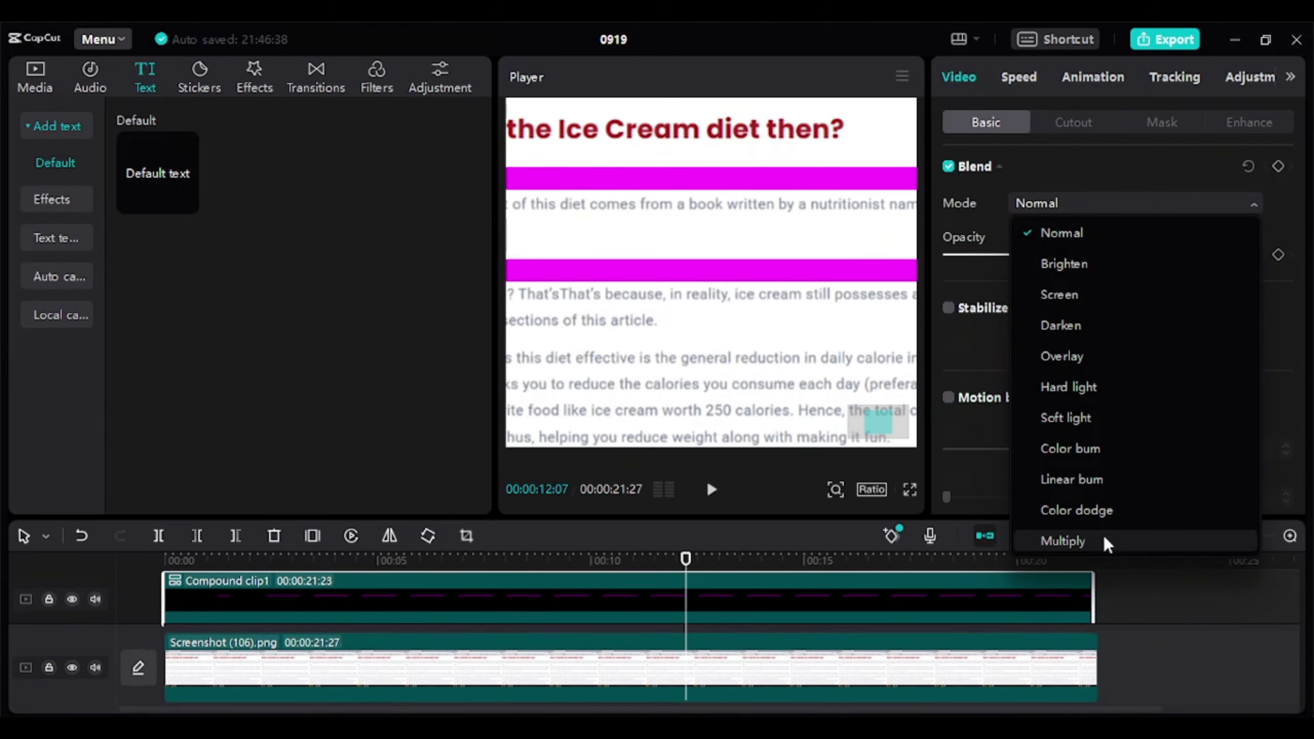
click(1102, 540)
click(994, 576)
click(1134, 202)
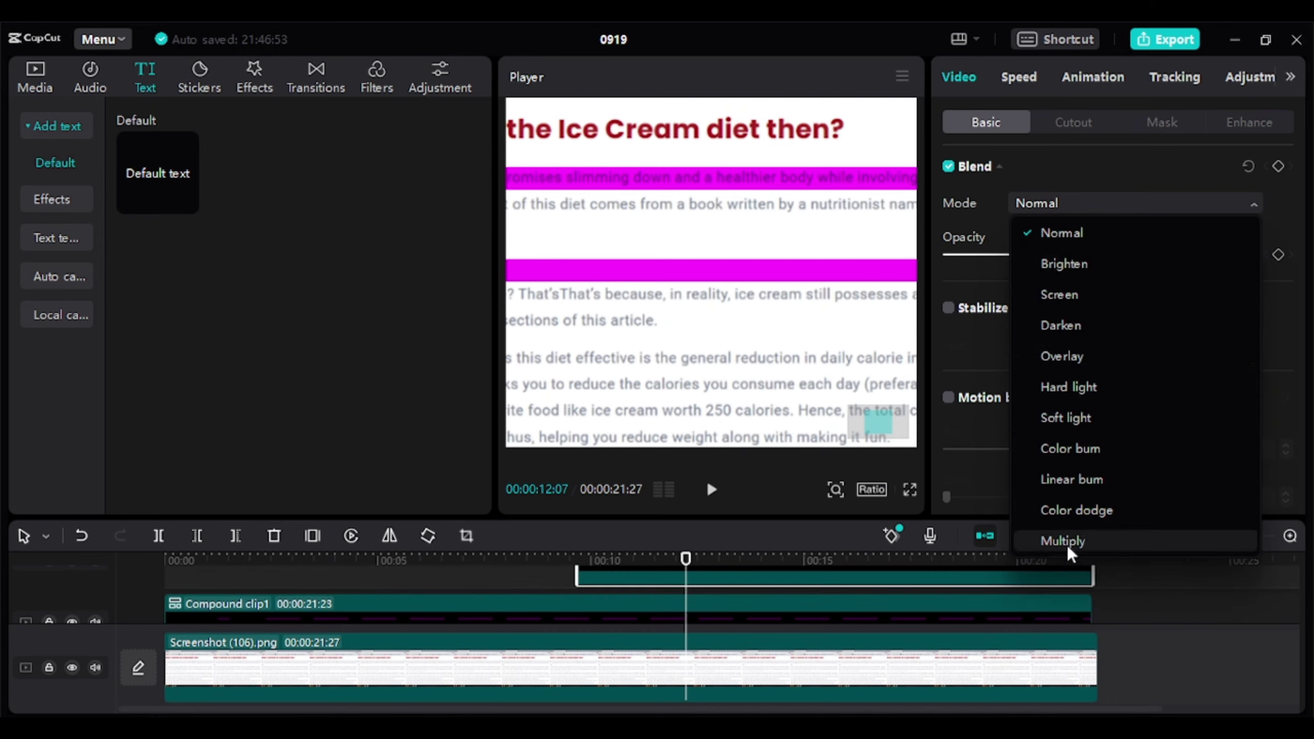
click(1068, 545)
drag(687, 557, 164, 560)
click(836, 488)
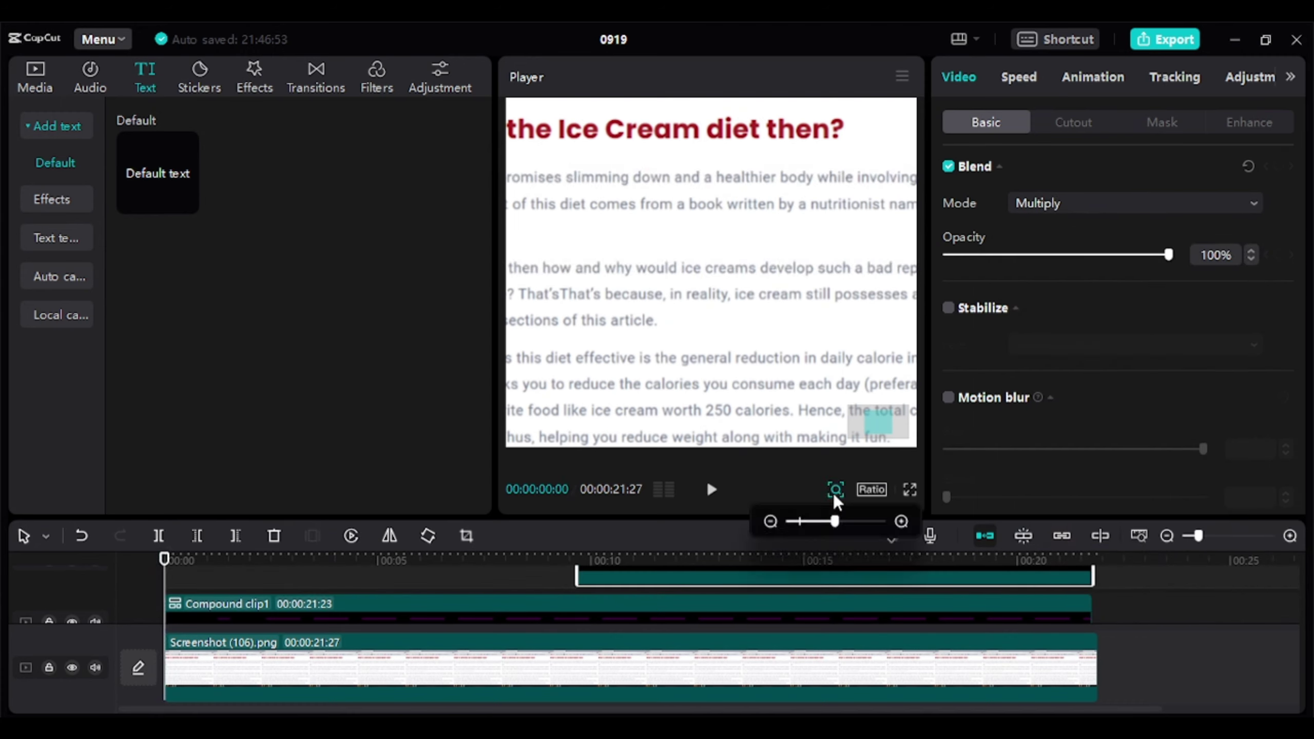
click(800, 524)
click(713, 493)
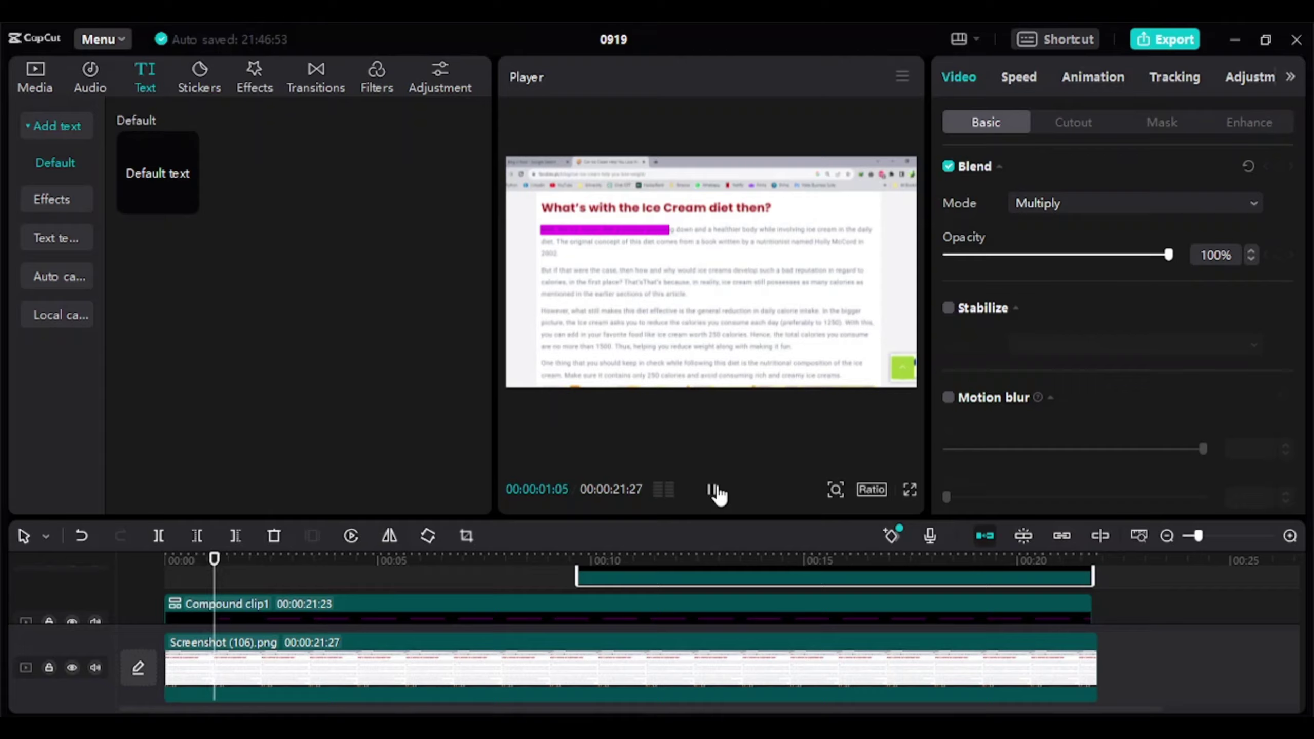